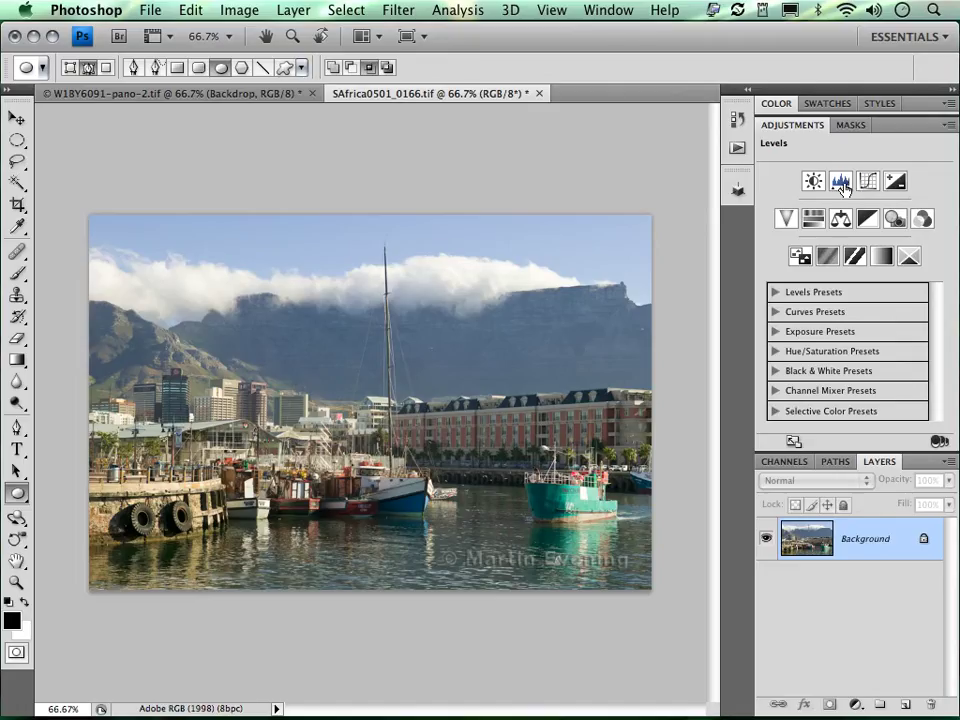
# Step: Add a Levels adjustment layer above the Background and set its midtone input to 0.81
pyautogui.click(841, 183)
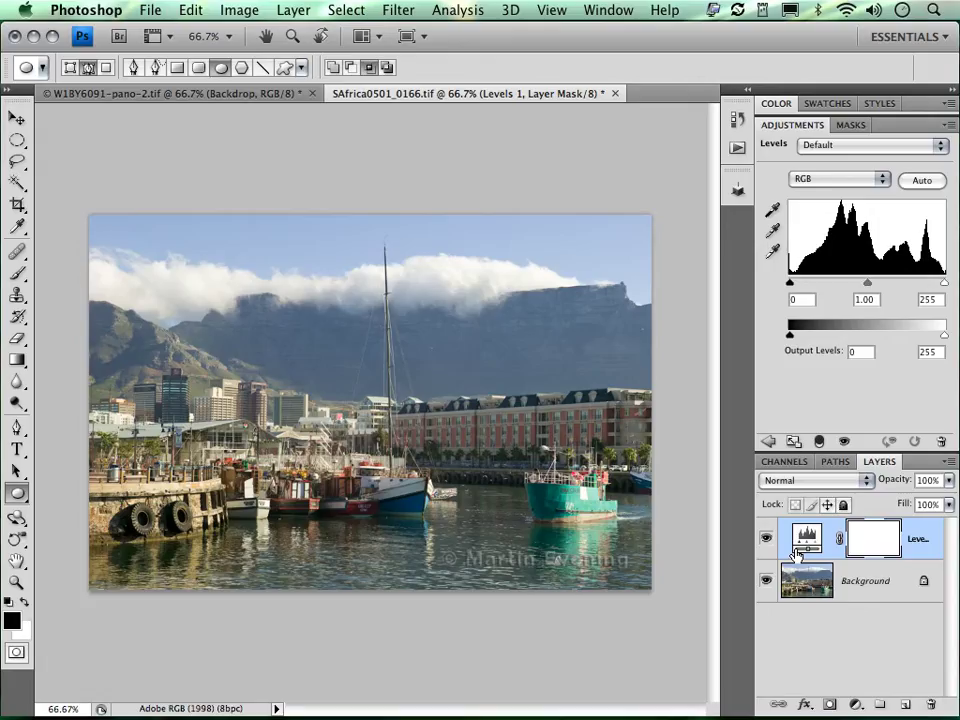
pyautogui.press('BackSpace')
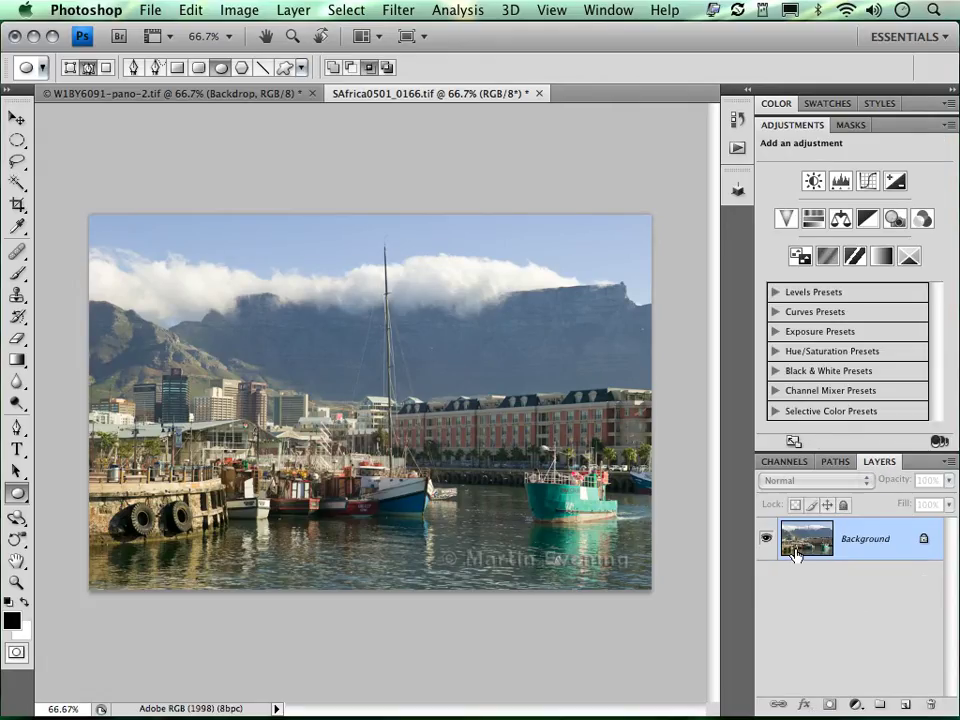
pyautogui.click(855, 704)
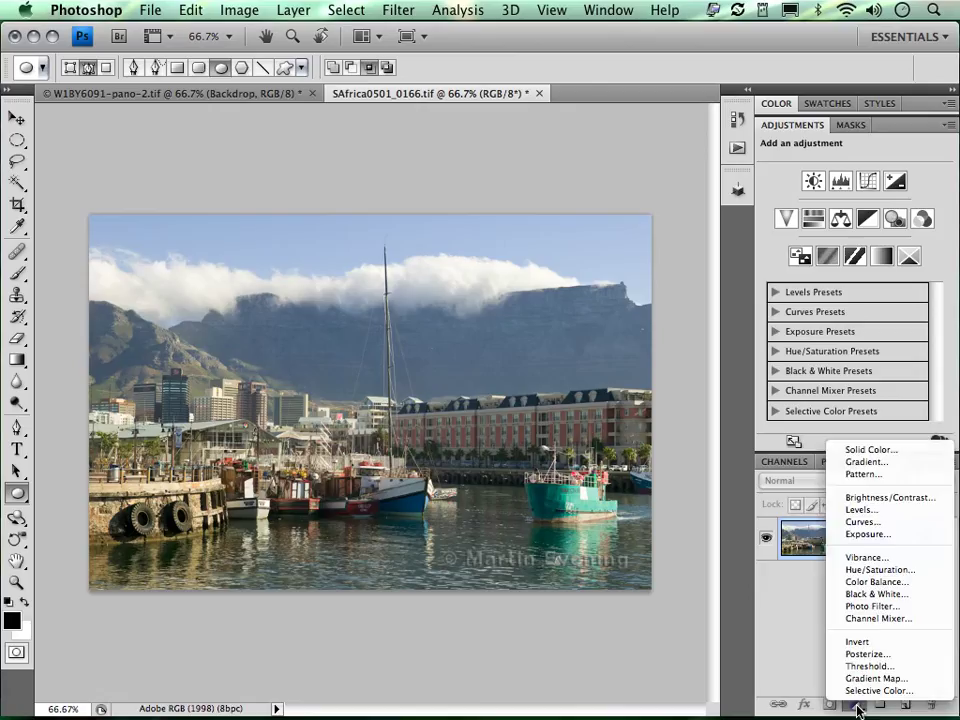
pyautogui.click(864, 509)
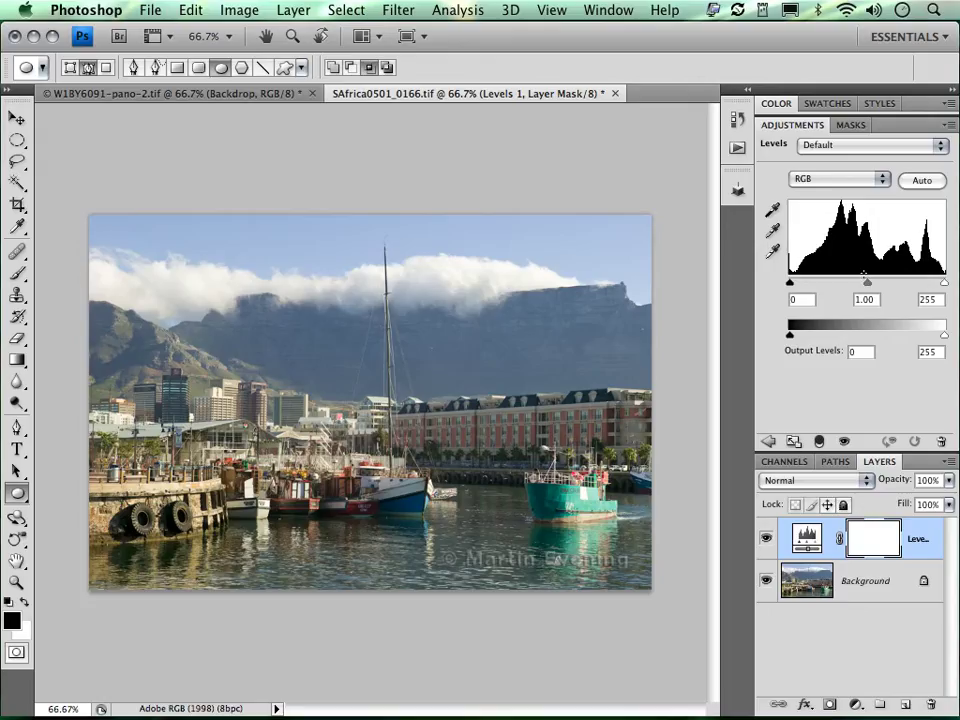
pyautogui.moveTo(867, 283); pyautogui.dragTo(878, 286)
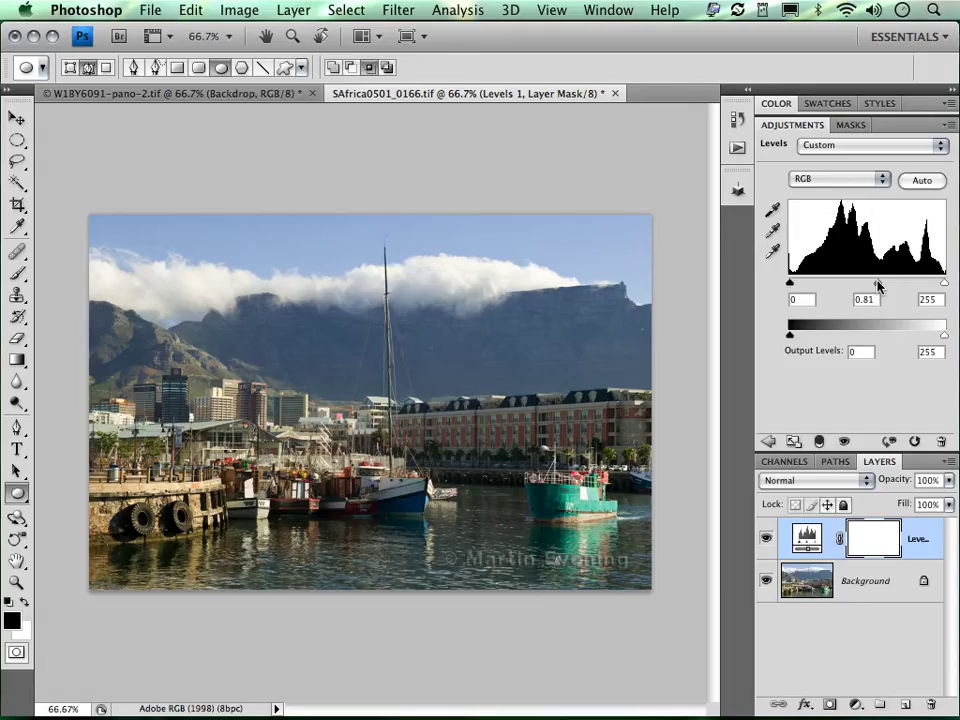
# Step: Add a Black & White adjustment layer above the Levels layer, apply its Auto conversion, and revisit both layers' settings
pyautogui.click(769, 442)
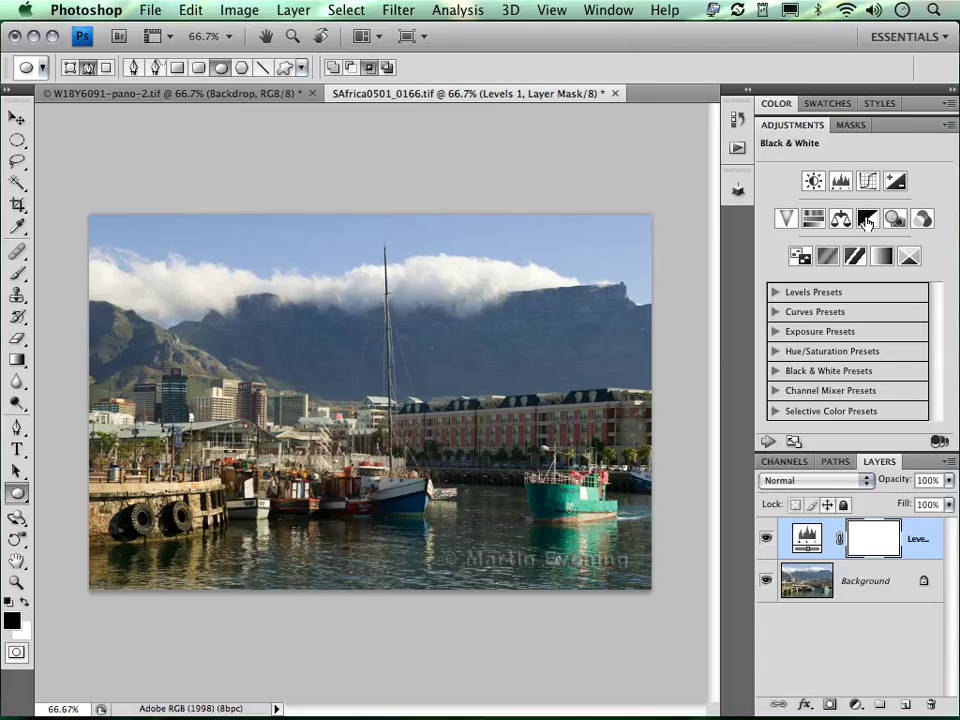
pyautogui.click(867, 220)
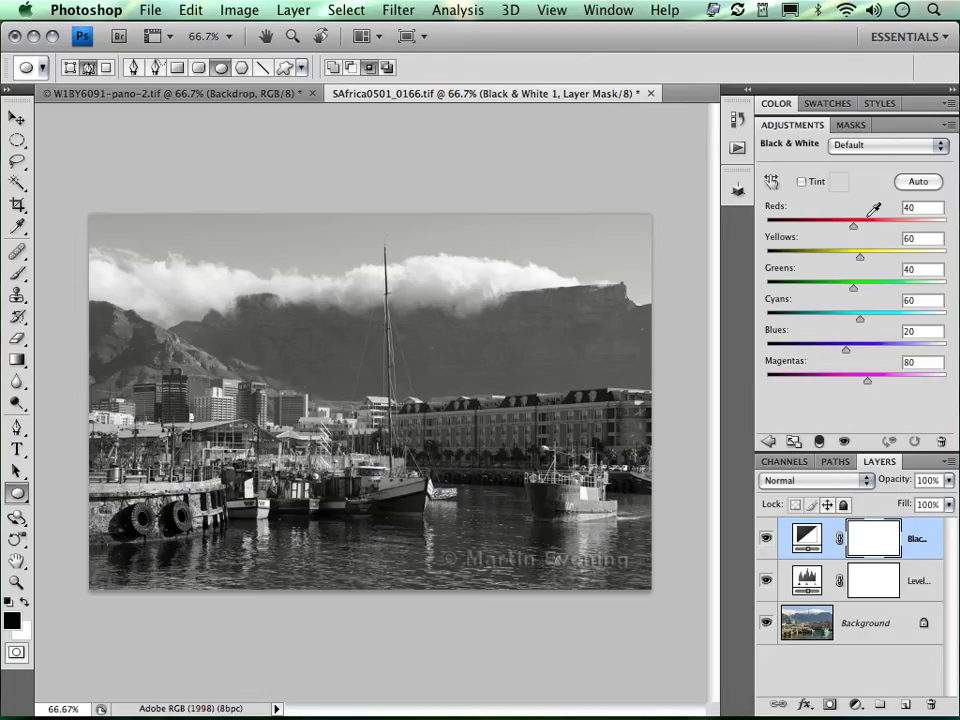
pyautogui.click(914, 183)
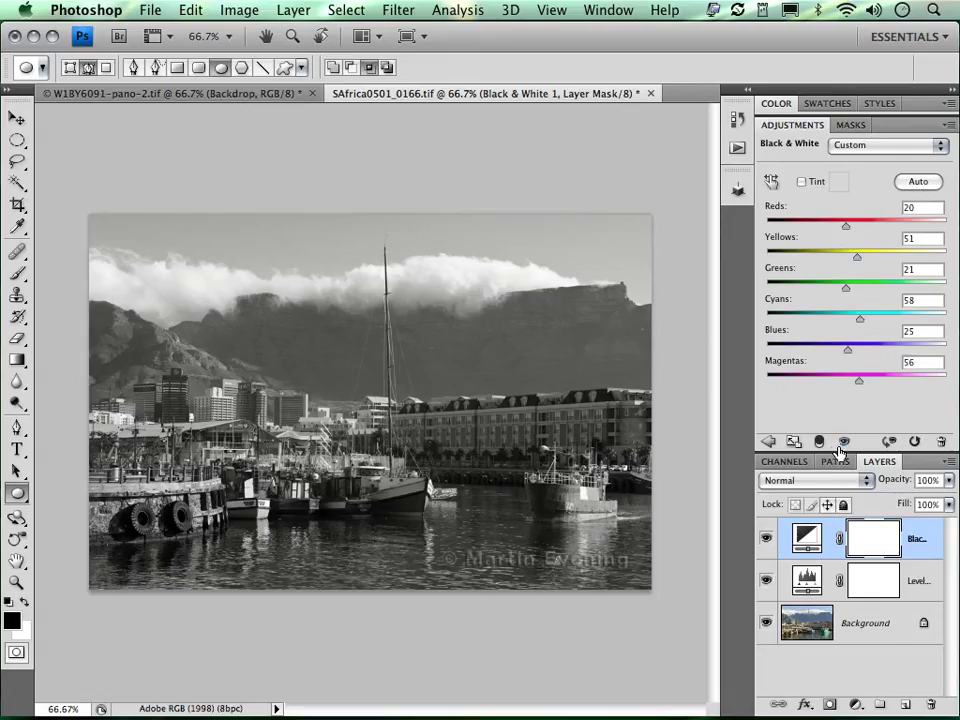
pyautogui.click(806, 578)
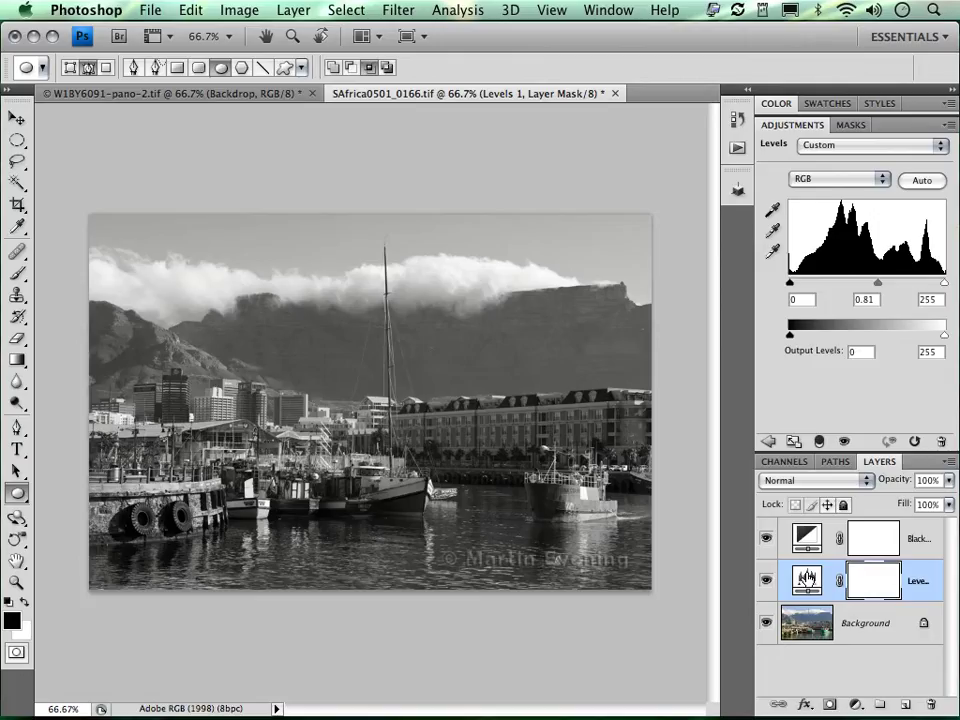
pyautogui.click(806, 538)
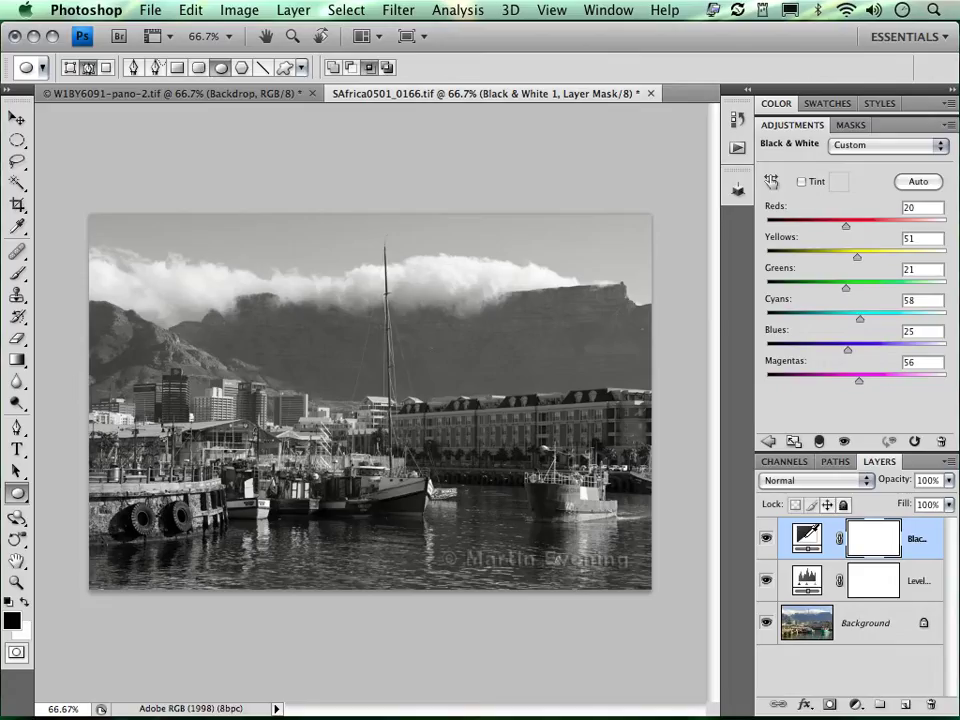
# Step: Add a Curves adjustment layer on top and raise the Red channel's midtones to output 145 at input 129
pyautogui.click(768, 442)
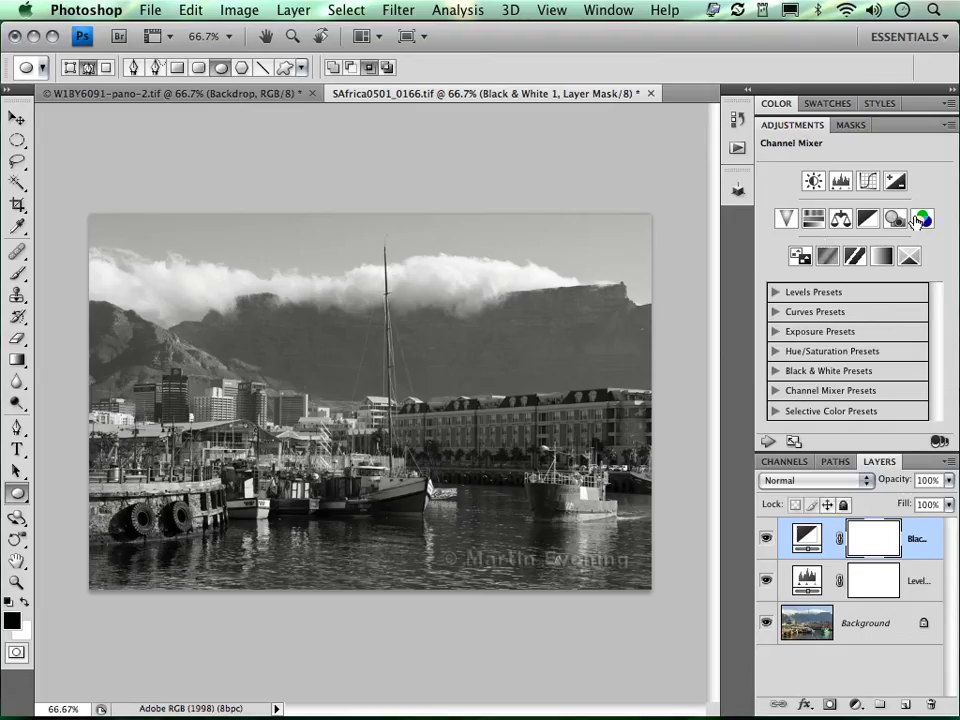
pyautogui.click(868, 181)
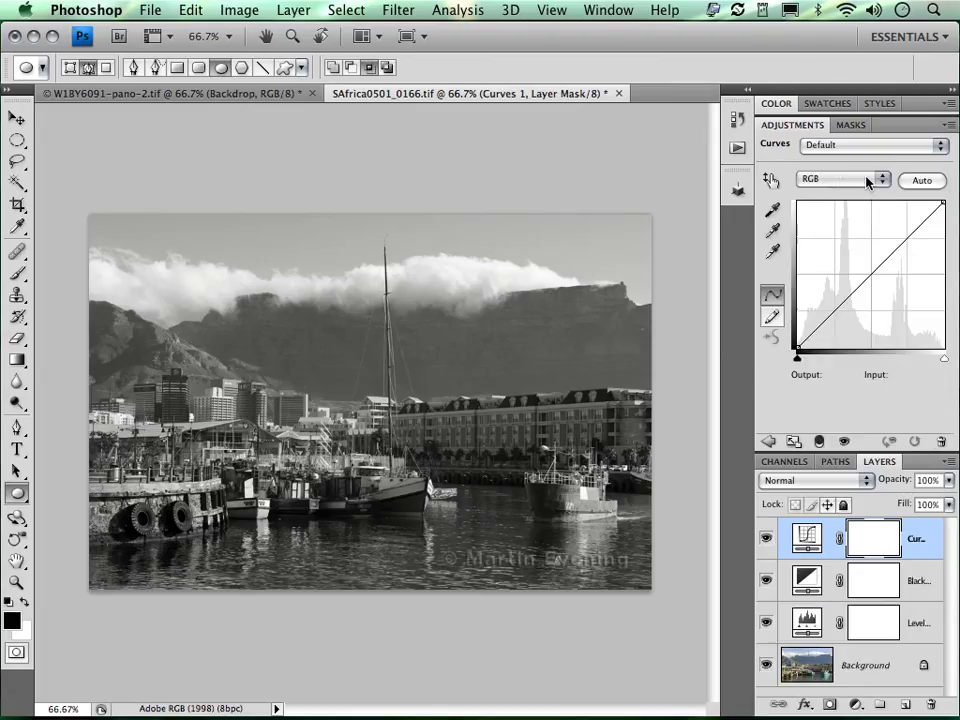
pyautogui.click(842, 180)
pyautogui.click(842, 190)
pyautogui.moveTo(871, 276); pyautogui.dragTo(872, 264)
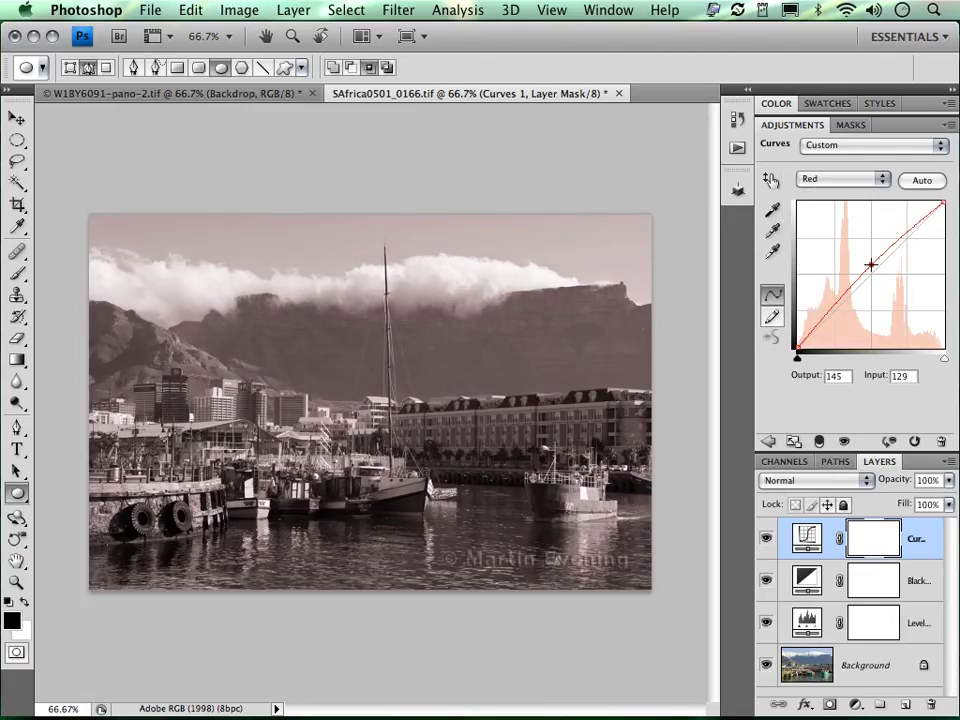
# Step: Lower the Blue channel curve to output 149 at input 168 and set the Curves layer's blend mode to Color
pyautogui.click(840, 179)
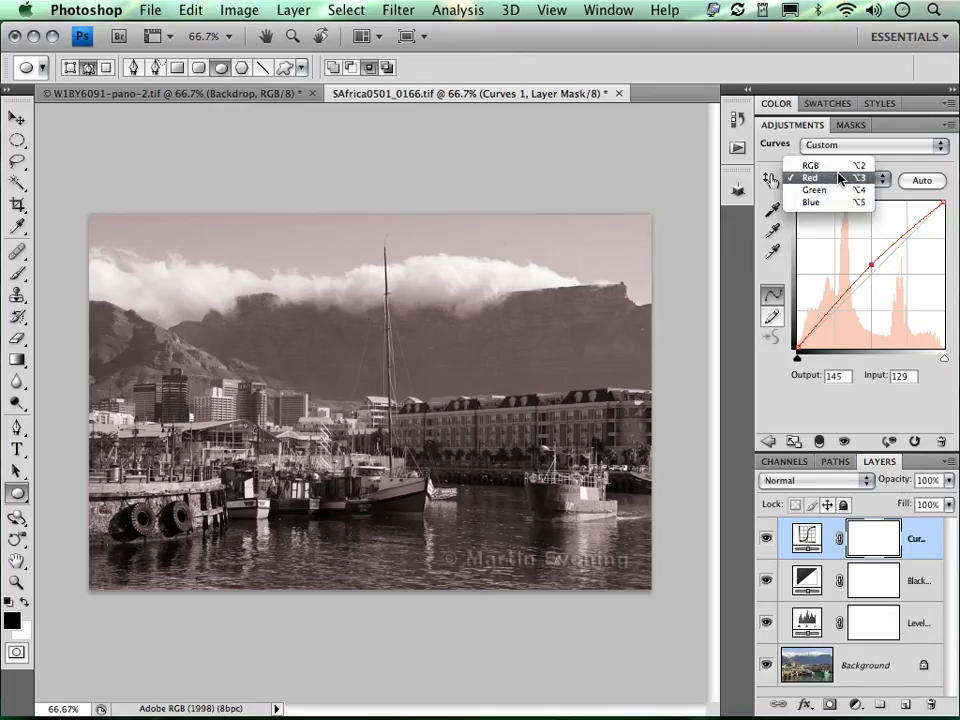
pyautogui.press('Return')
pyautogui.moveTo(889, 257); pyautogui.dragTo(893, 261)
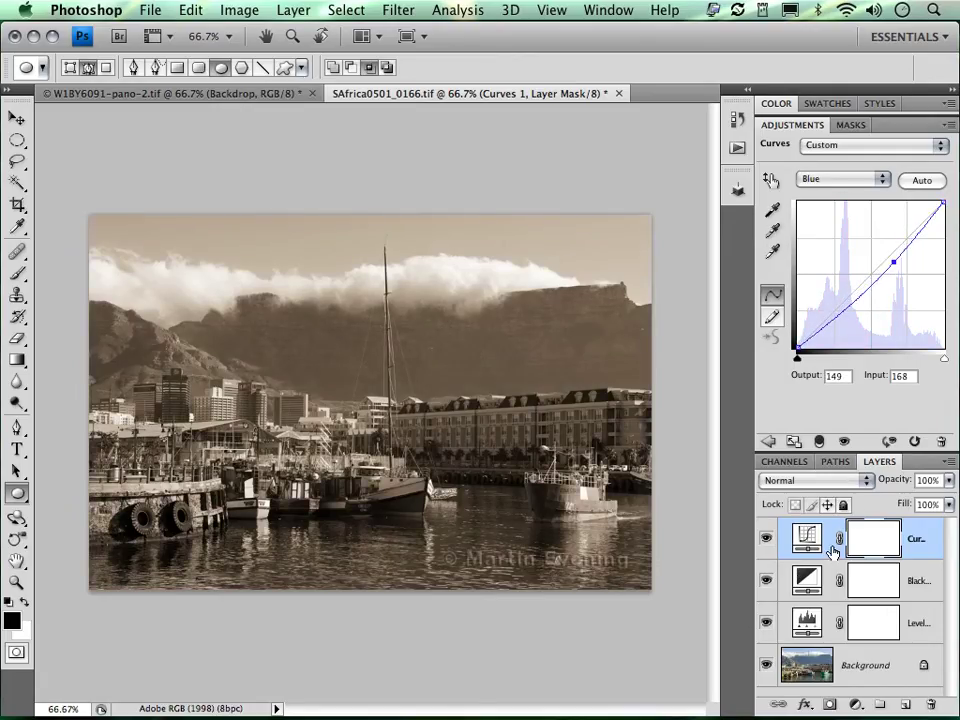
pyautogui.click(816, 483)
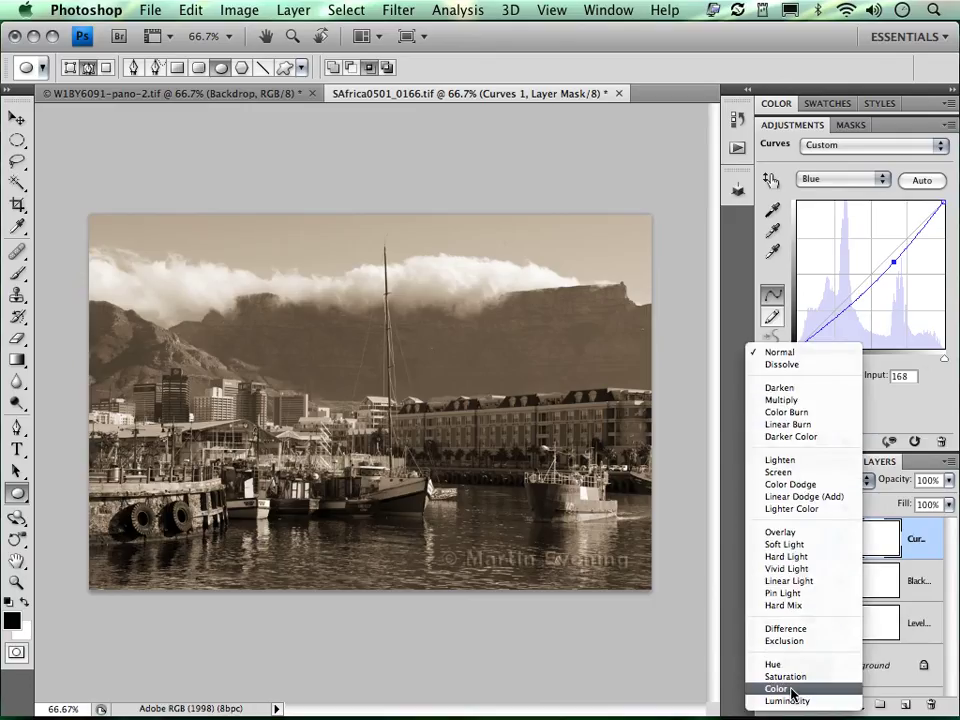
pyautogui.click(790, 689)
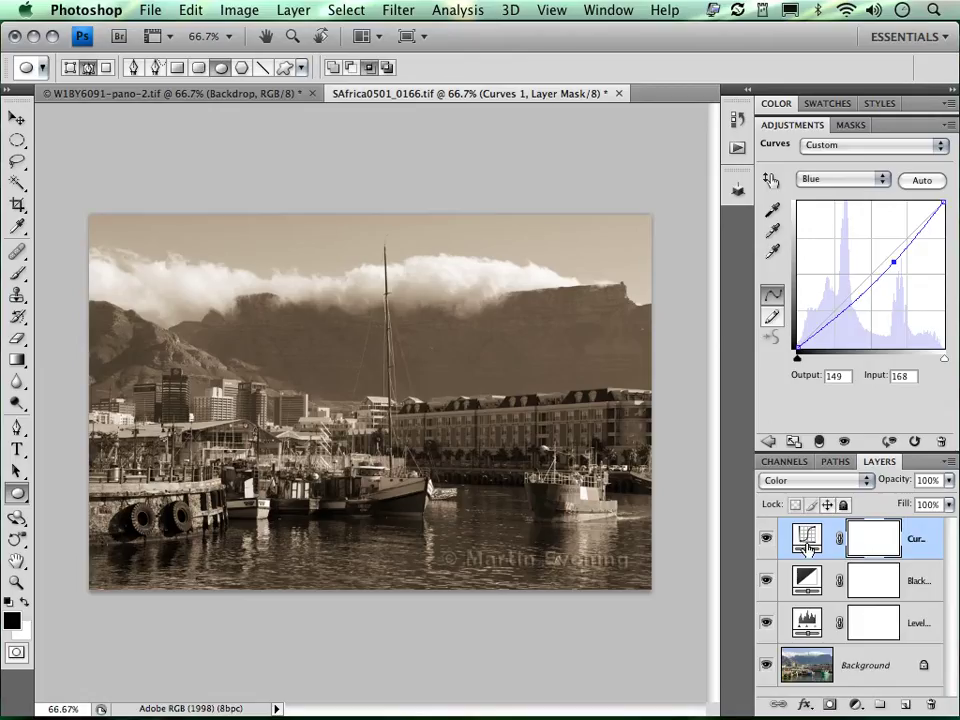
# Step: Delete the Curves, Black & White and Levels adjustment layers, leaving only the Background
pyautogui.moveTo(818, 563); pyautogui.dragTo(929, 697)
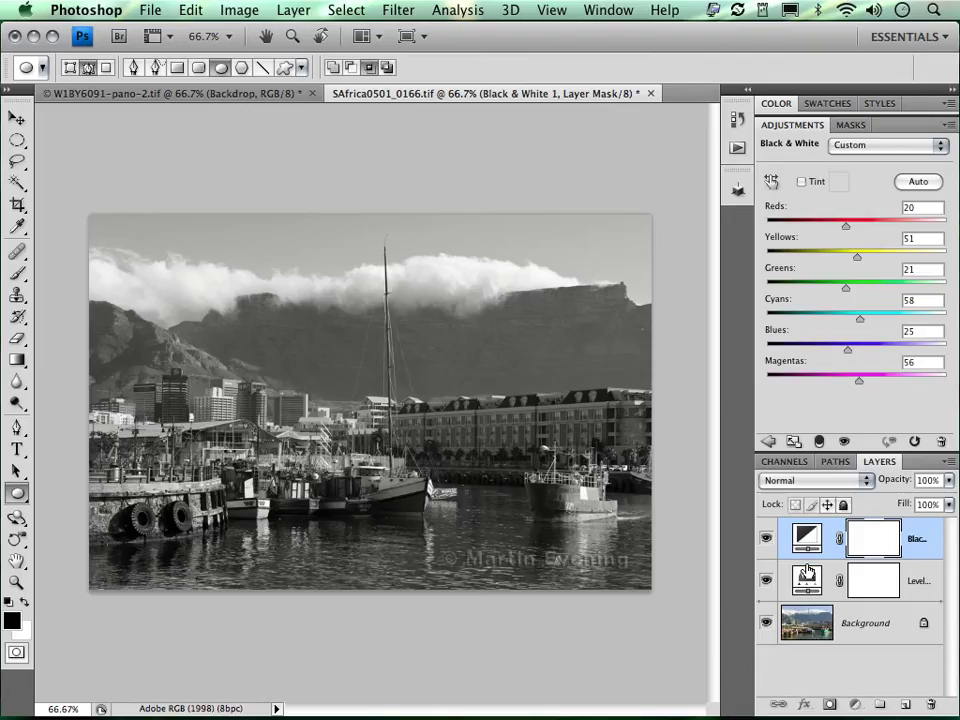
pyautogui.moveTo(808, 537); pyautogui.dragTo(929, 705)
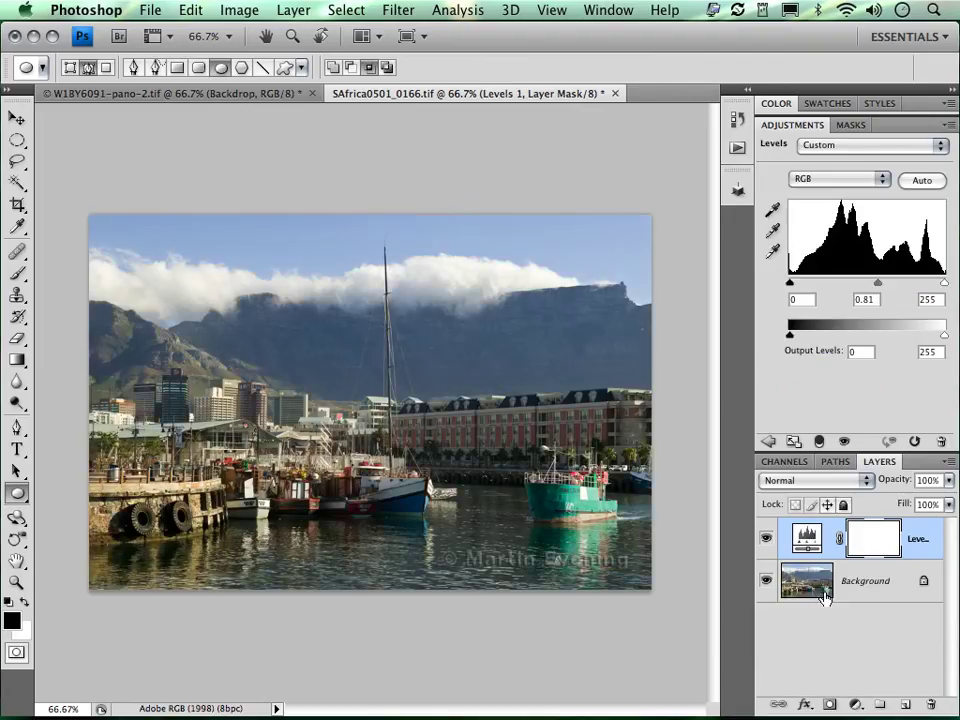
pyautogui.moveTo(808, 537); pyautogui.dragTo(929, 705)
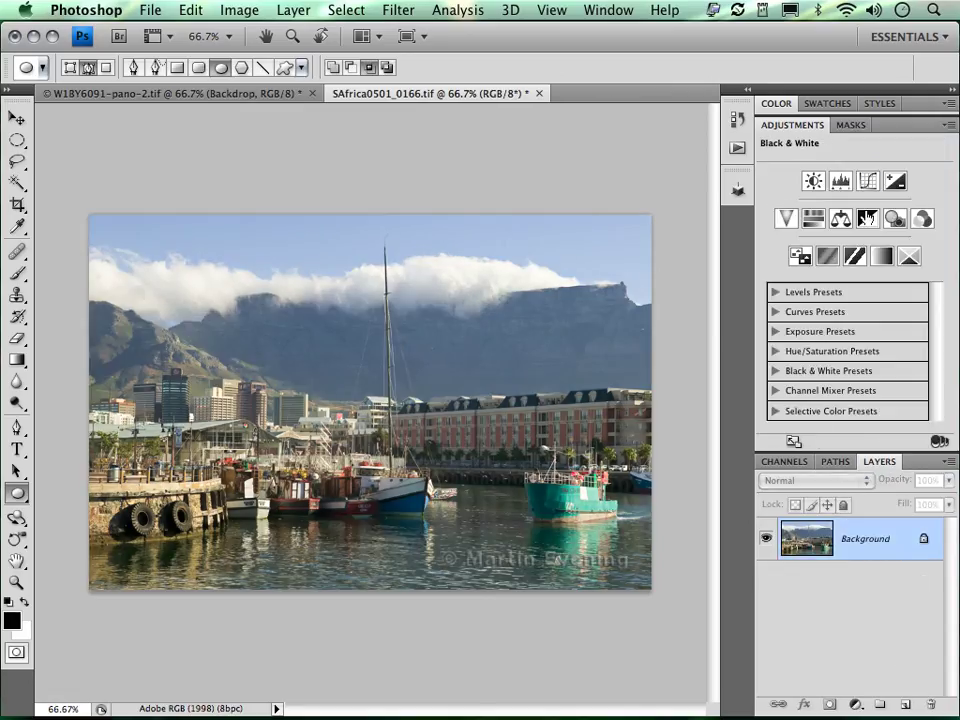
# Step: Add a new Curves adjustment layer above the Background, and expand its controls before restoring their standard size
pyautogui.click(869, 184)
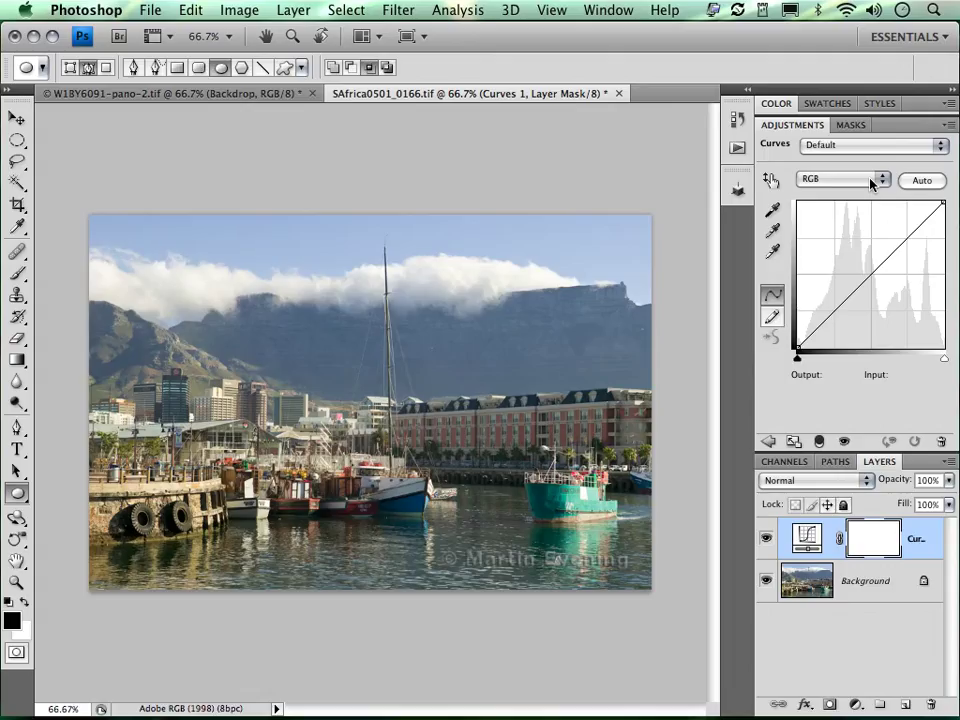
pyautogui.click(792, 443)
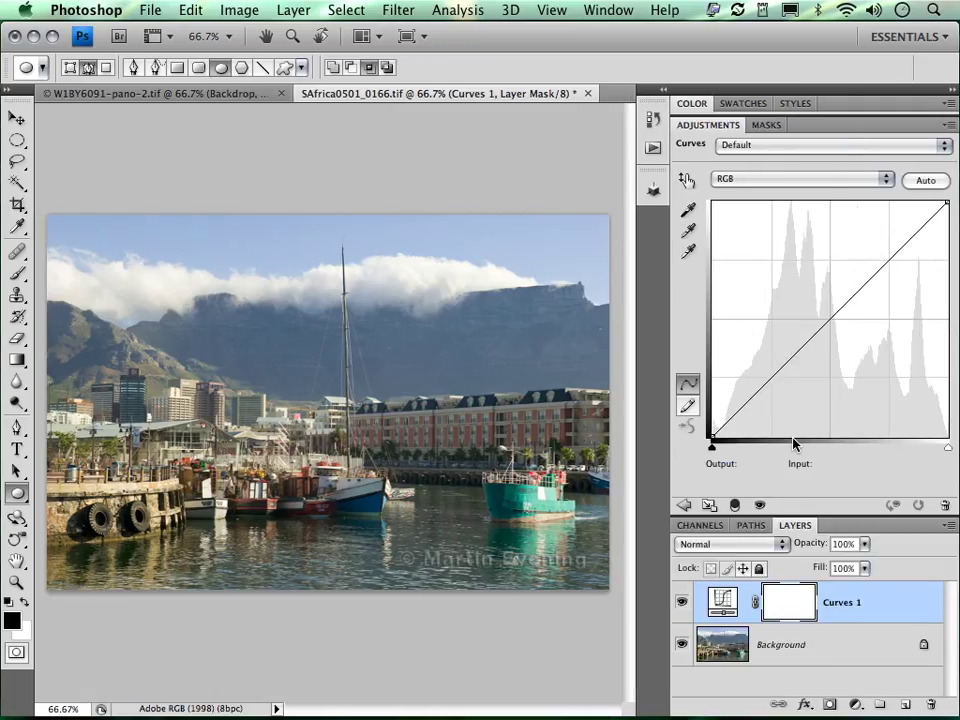
pyautogui.click(710, 507)
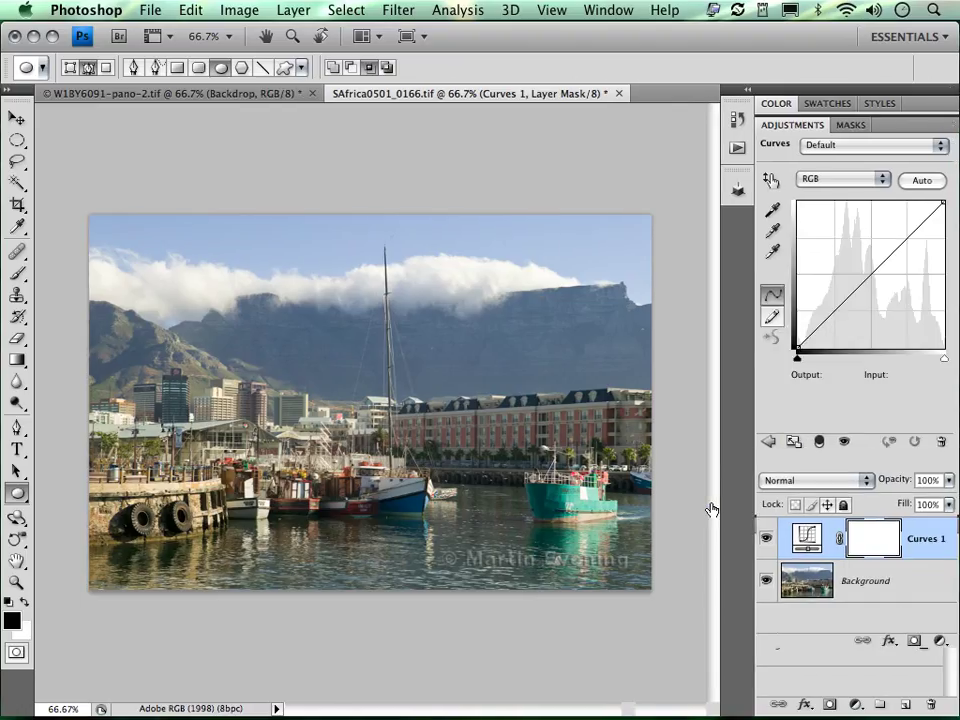
# Step: Clip the Curves layer to the Background layer and release it again, twice
pyautogui.click(820, 443)
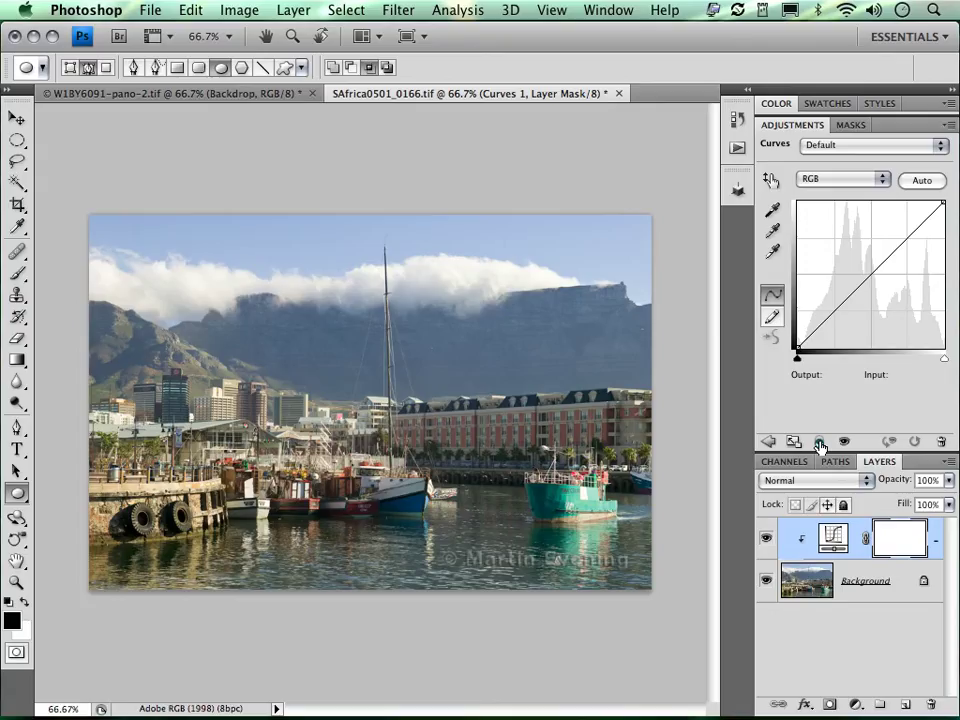
pyautogui.click(820, 443)
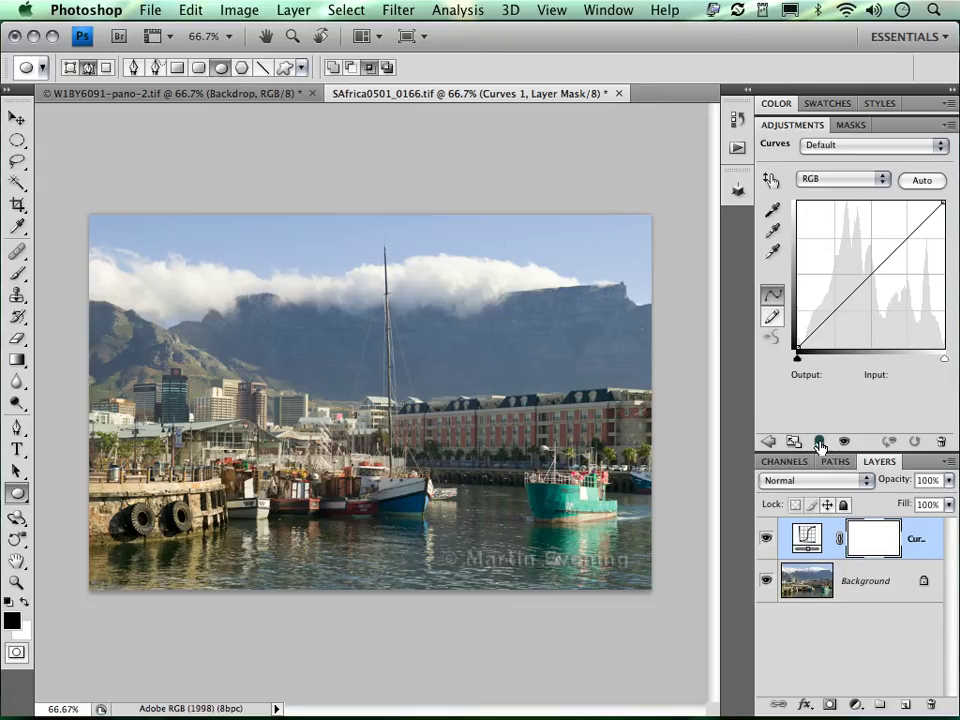
pyautogui.click(820, 443)
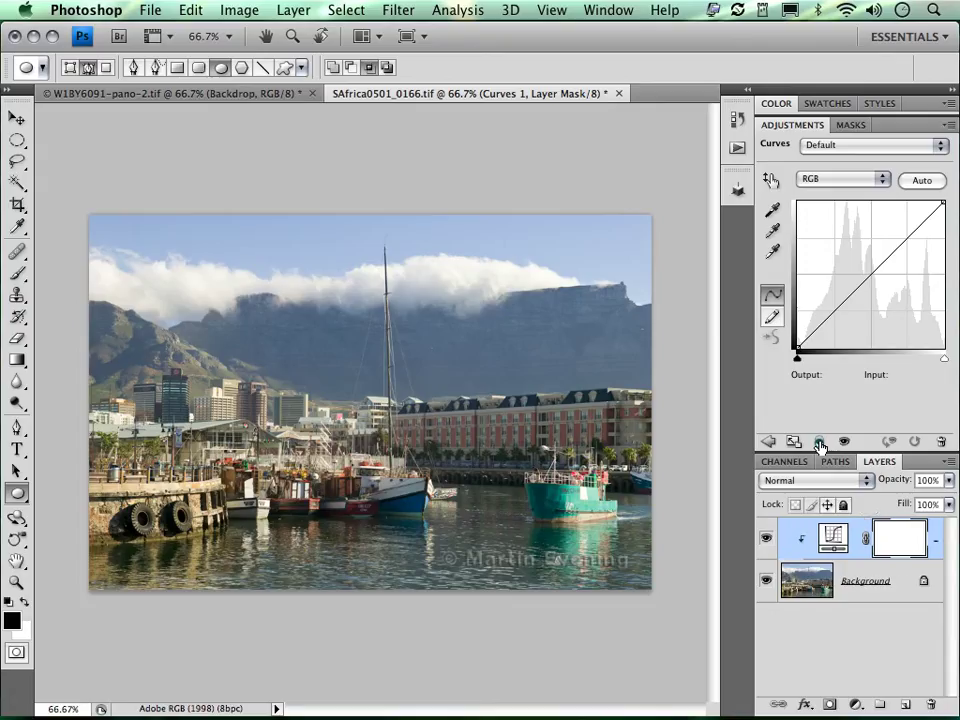
pyautogui.click(820, 443)
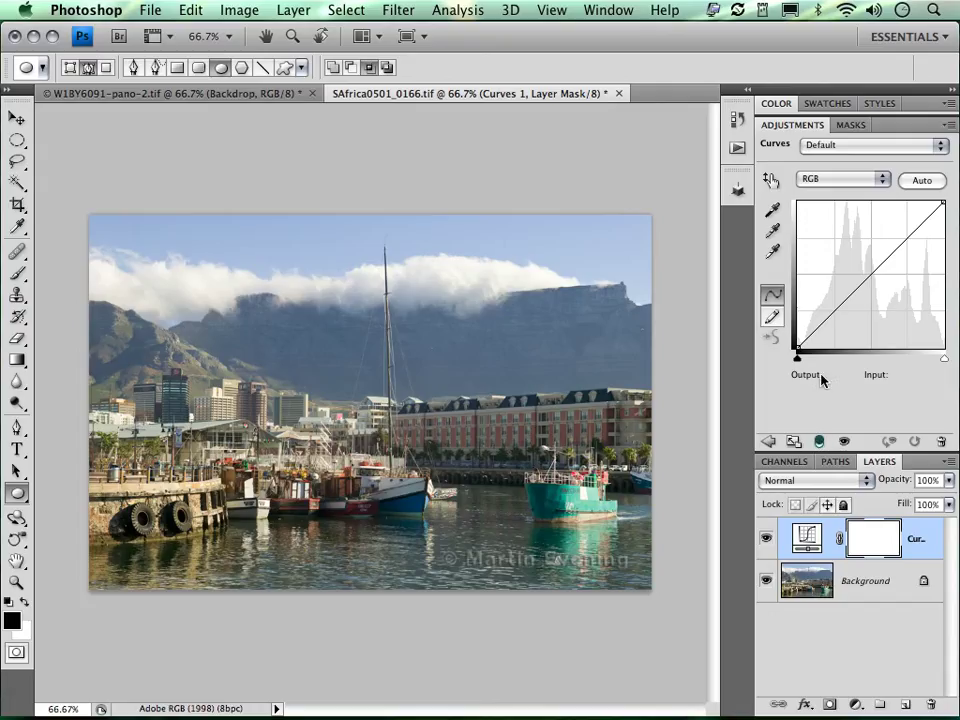
# Step: Turn on the on-image adjustment for Curves and darken the sky tones around input 189
pyautogui.click(772, 182)
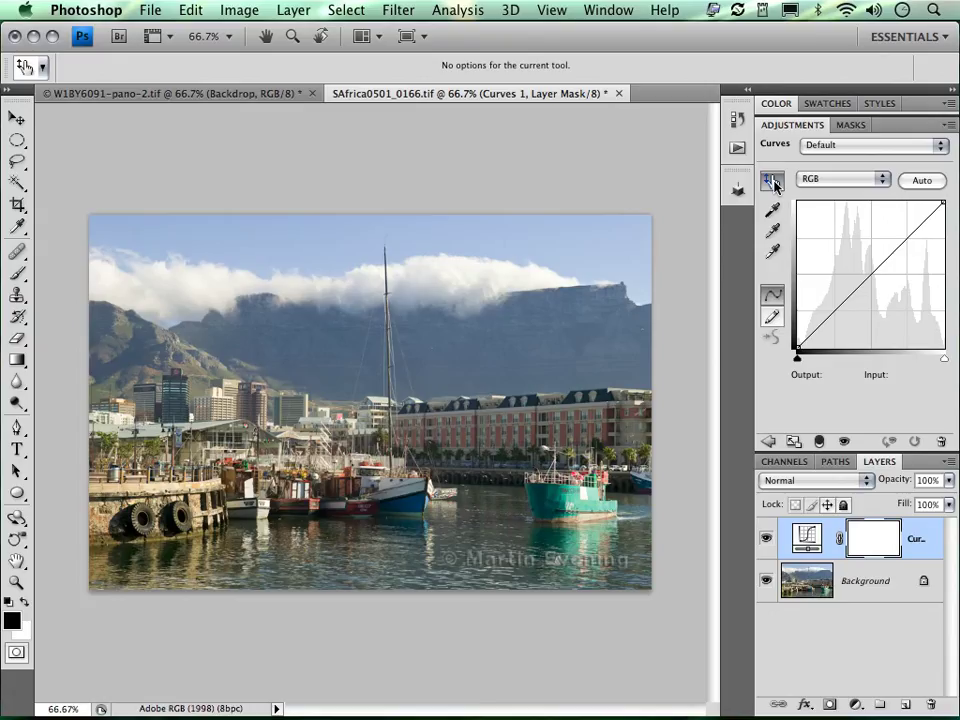
pyautogui.click(774, 183)
pyautogui.click(328, 246)
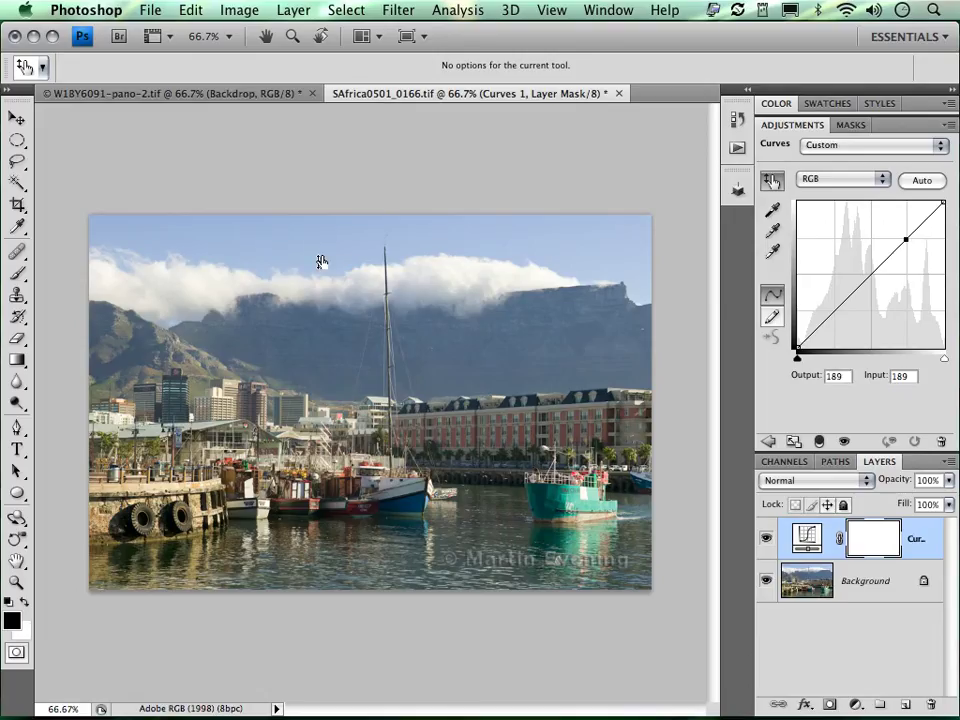
pyautogui.moveTo(321, 262)
pyautogui.mouseDown()
pyautogui.moveTo(319, 239)
pyautogui.moveTo(317, 286)
pyautogui.moveTo(322, 278)
pyautogui.mouseUp()
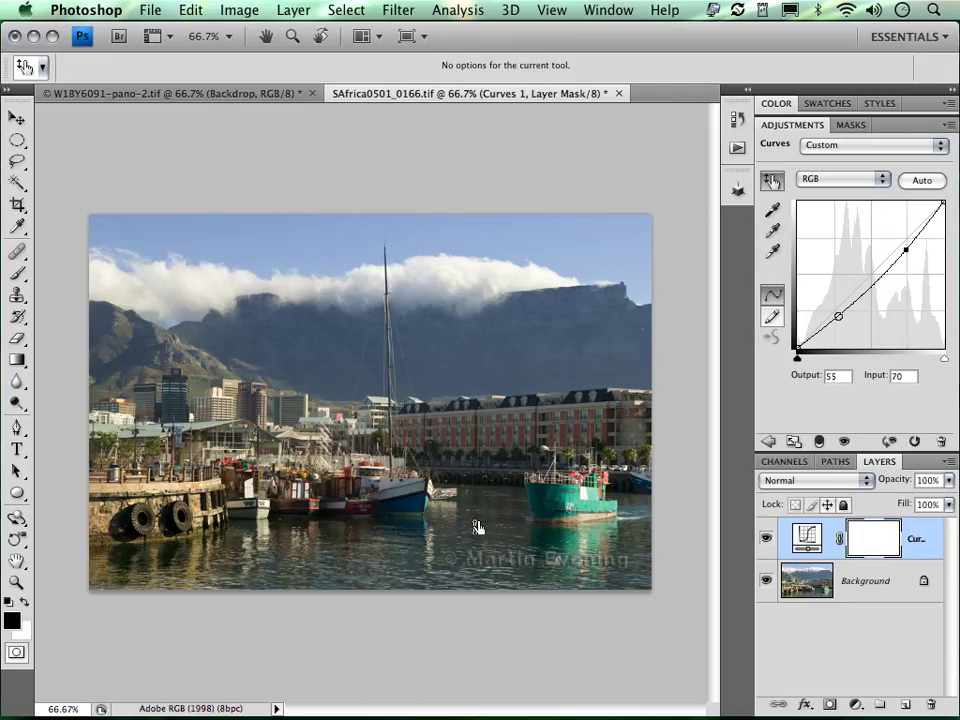
# Step: Lighten the harbour water tones around input 70 on the image, and darken the boat hull tones to output 55 at input 53
pyautogui.moveTo(478, 525); pyautogui.dragTo(478, 502)
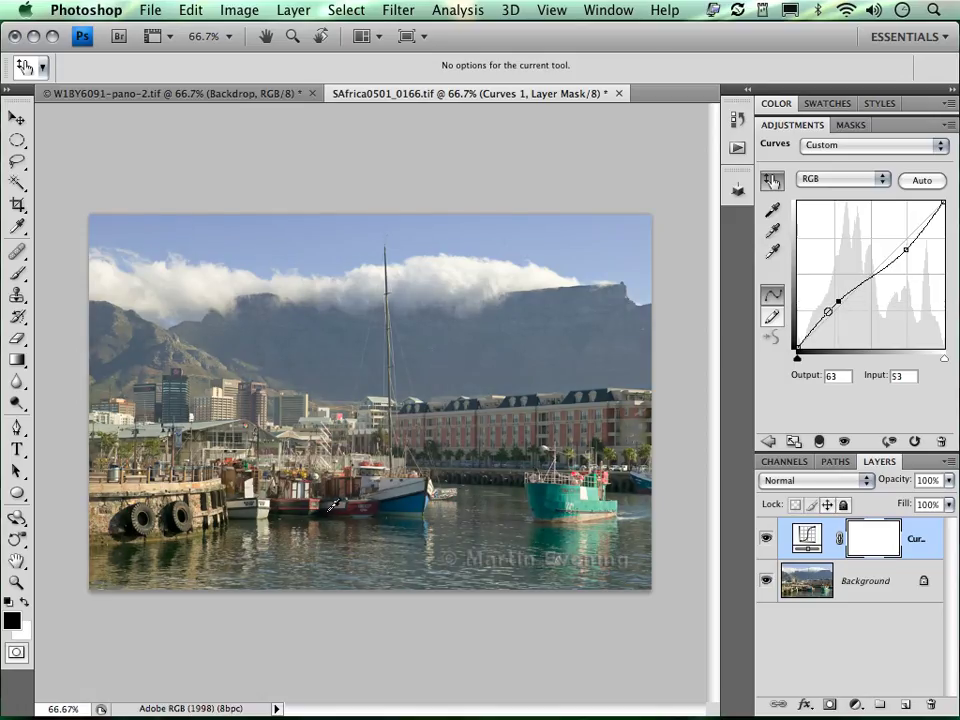
pyautogui.moveTo(331, 505); pyautogui.dragTo(326, 525)
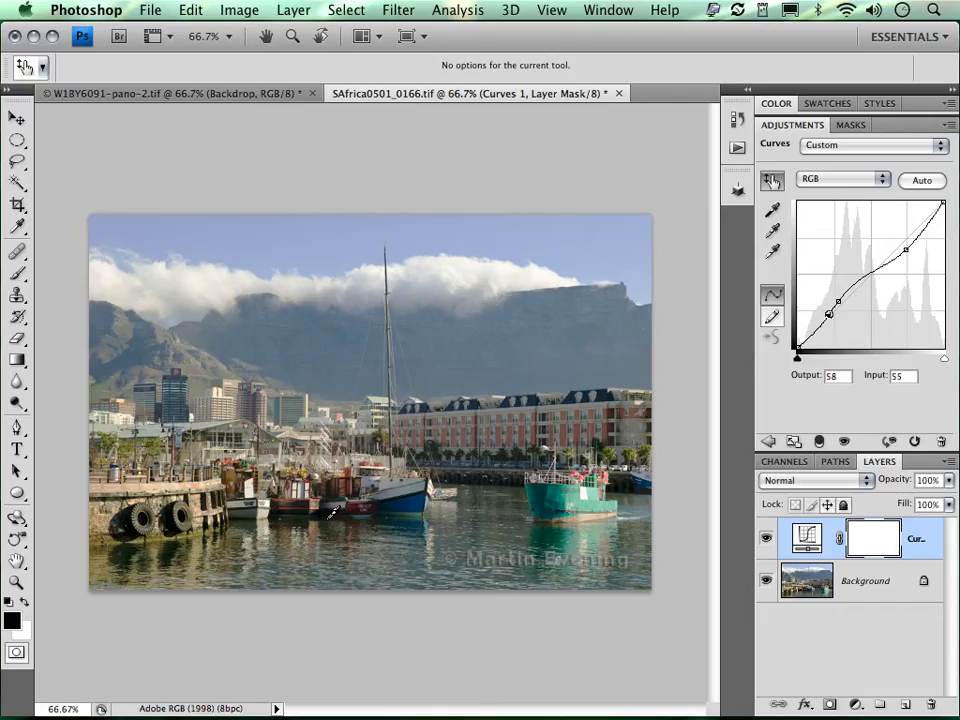
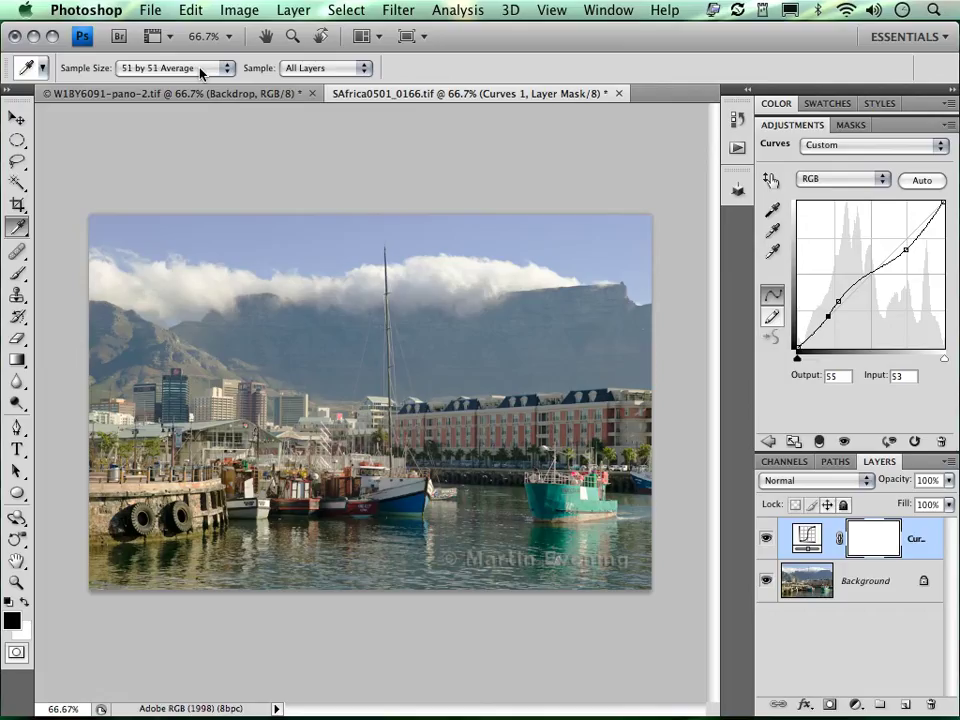
# Step: Review the Eyedropper's sample size choices and keep 51 by 51 Average
pyautogui.click(200, 69)
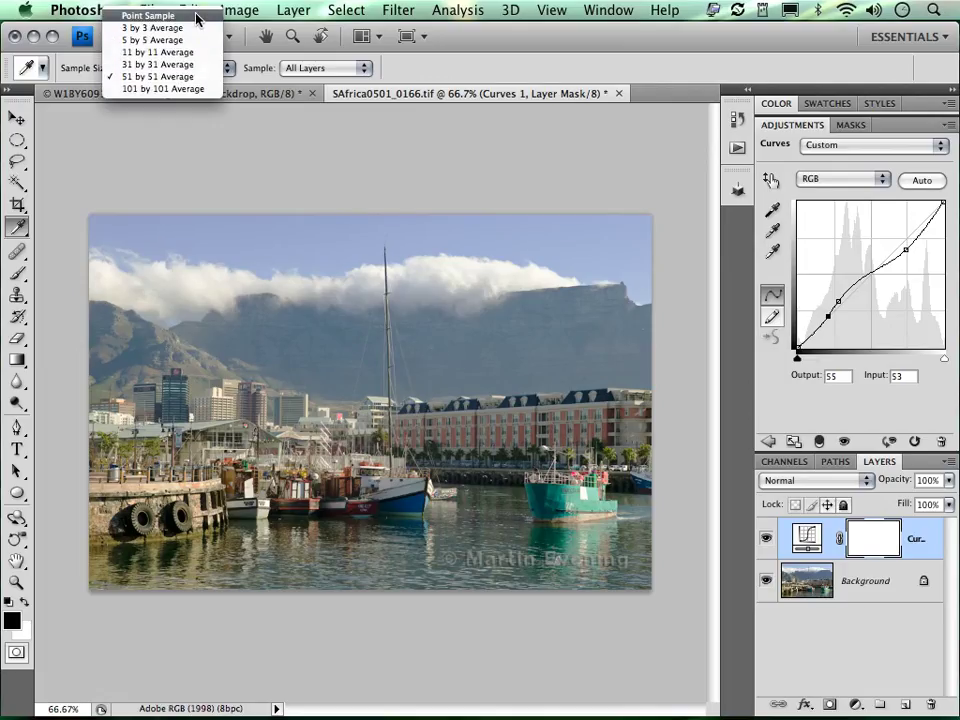
pyautogui.click(190, 76)
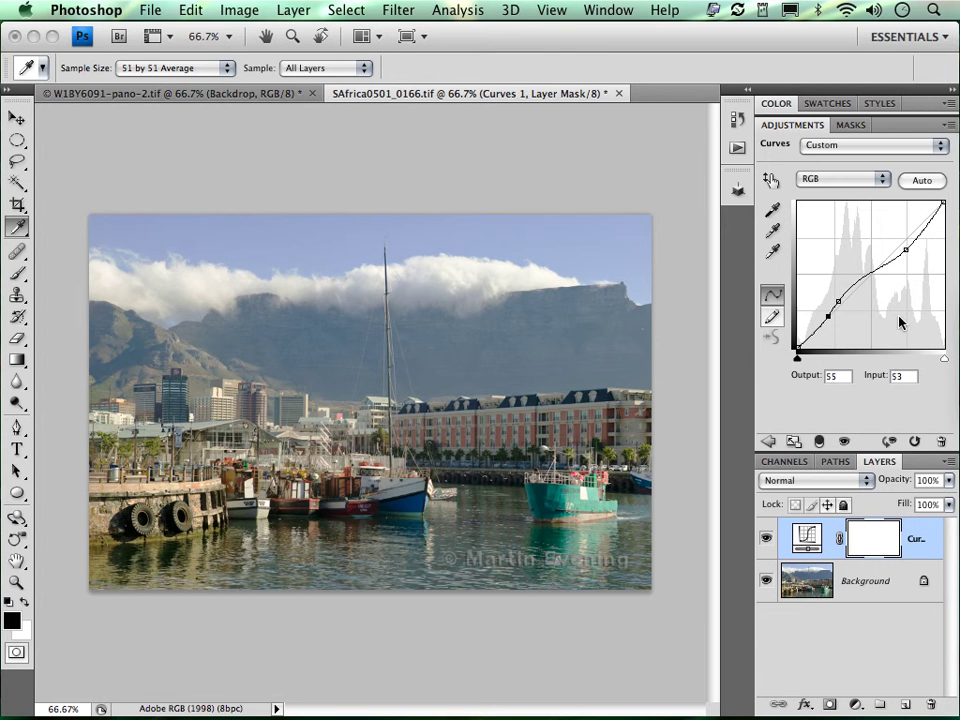
# Step: Close the harbour photo and activate the Elliptical Marquee tool for the skyline panorama
pyautogui.press('super+w')
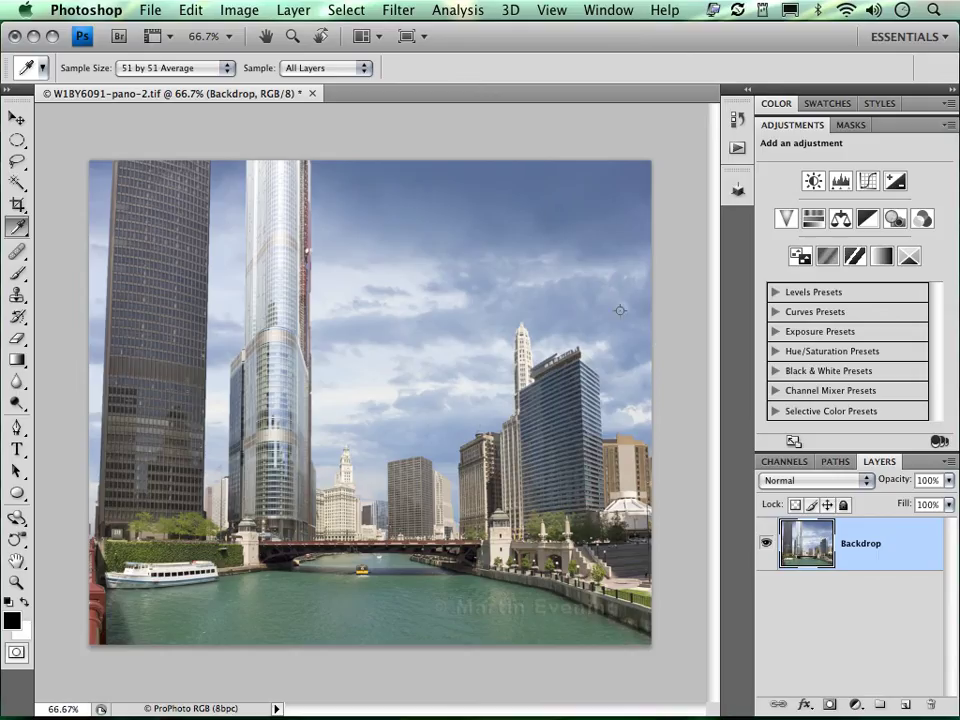
pyautogui.click(17, 140)
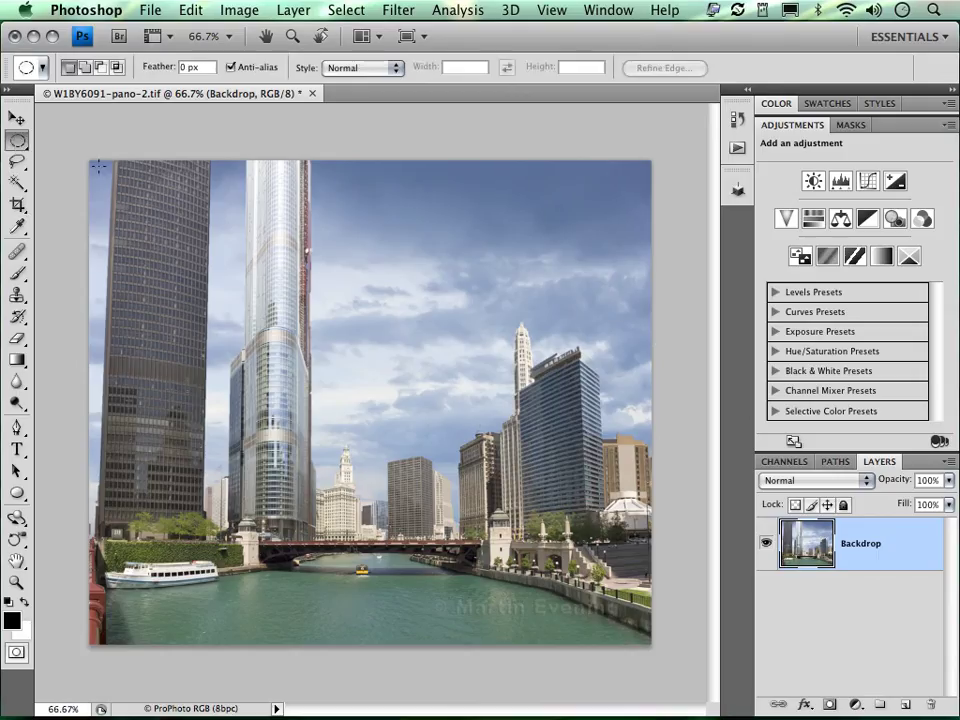
# Step: Try an elliptical selection spanning nearly the whole skyline image, and deselect it
pyautogui.moveTo(94, 160); pyautogui.dragTo(651, 637)
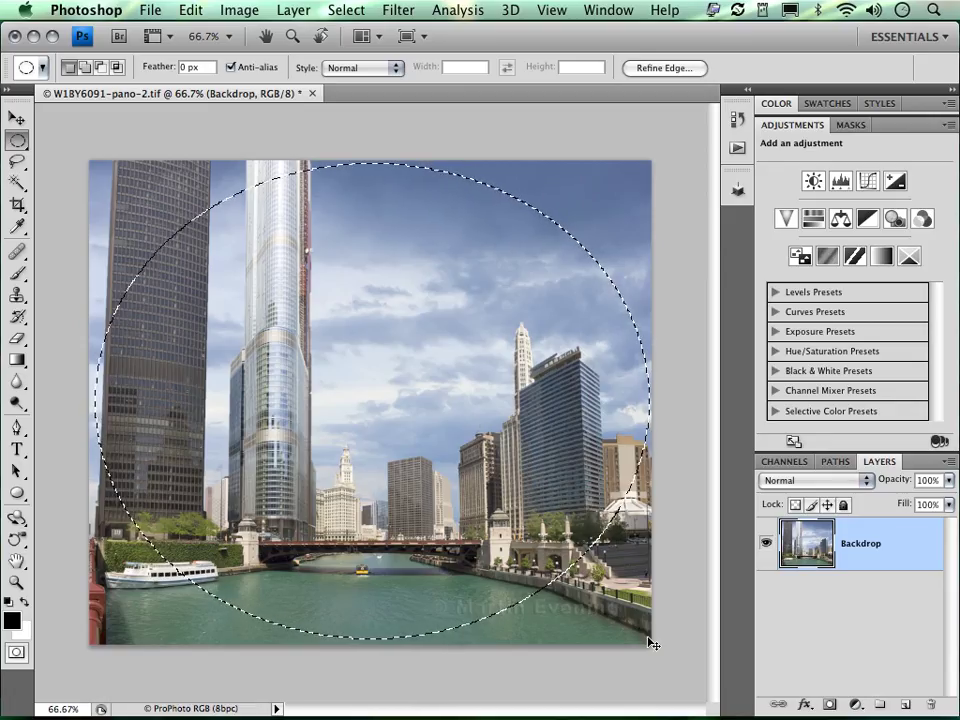
pyautogui.press('super+d')
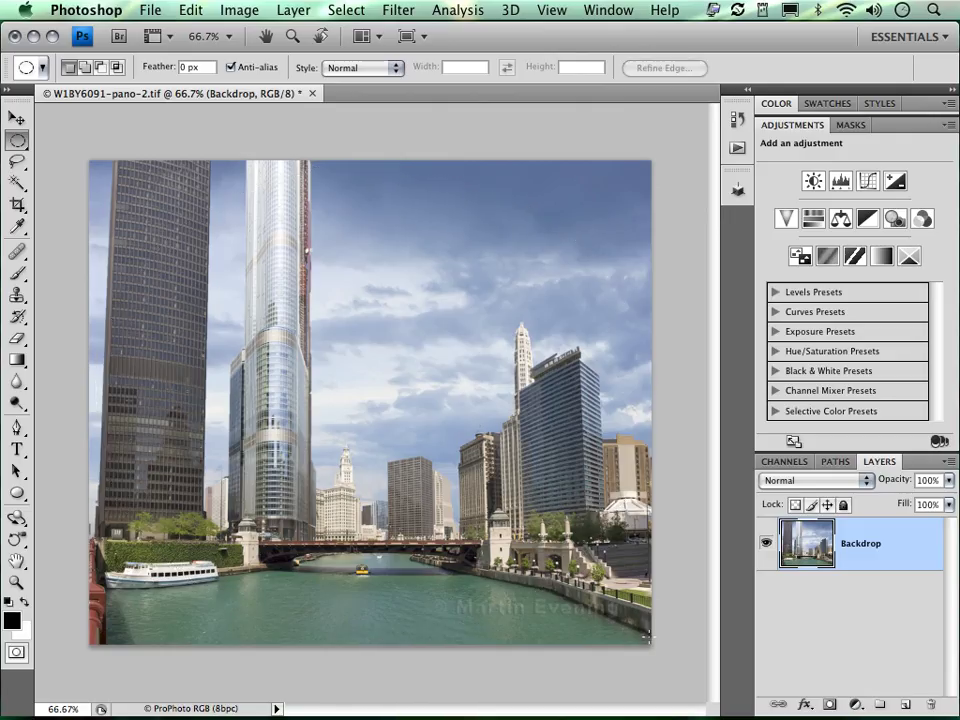
# Step: Add a Levels adjustment layer above the Backdrop layer and darken its midtones to 0.69
pyautogui.click(839, 180)
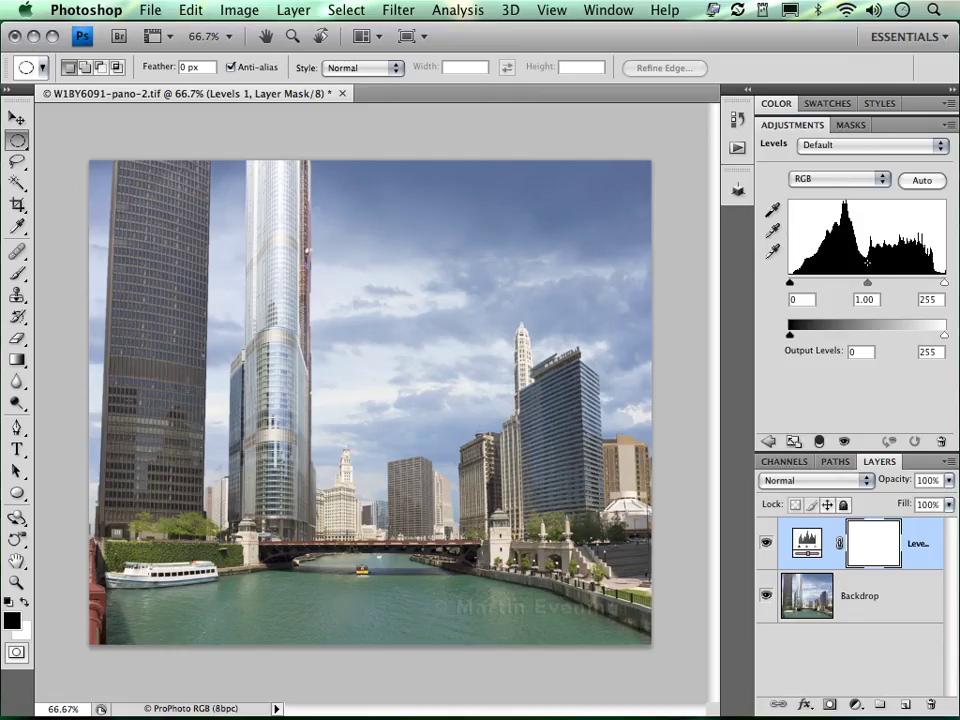
pyautogui.moveTo(868, 284); pyautogui.dragTo(885, 284)
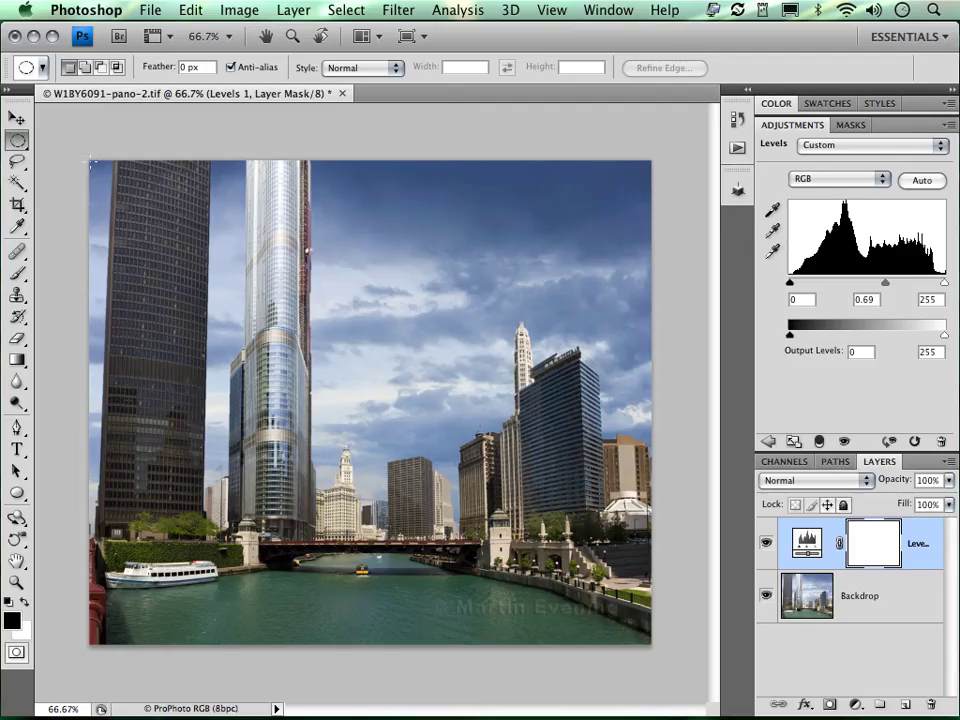
# Step: Select an ellipse spanning the whole image, fill it with black on the Levels layer's mask, and deselect
pyautogui.moveTo(91, 161); pyautogui.dragTo(650, 643)
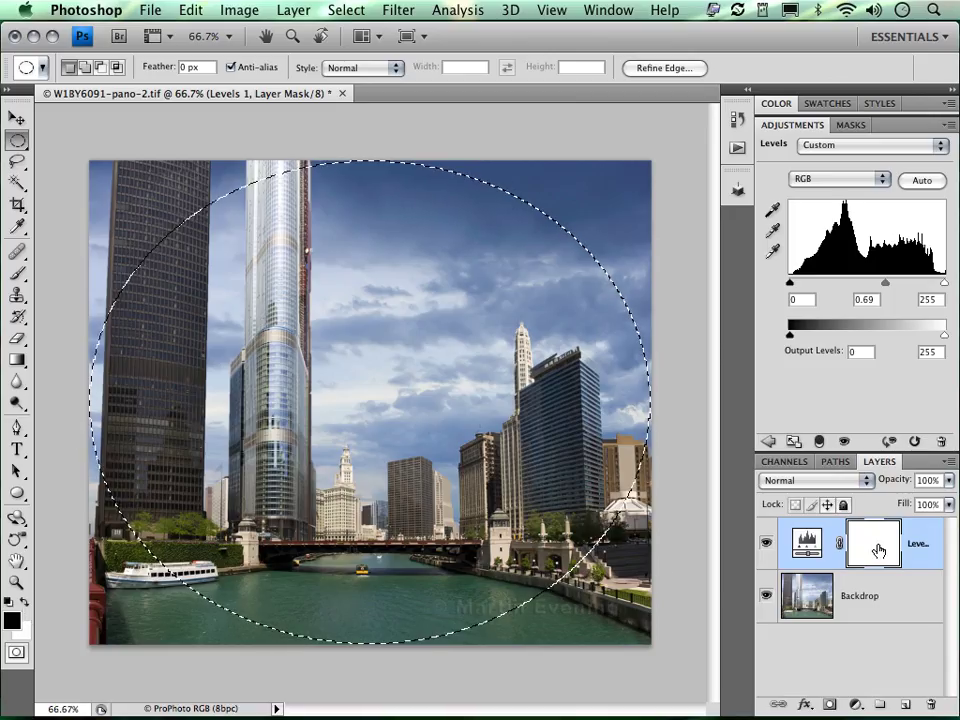
pyautogui.click(178, 12)
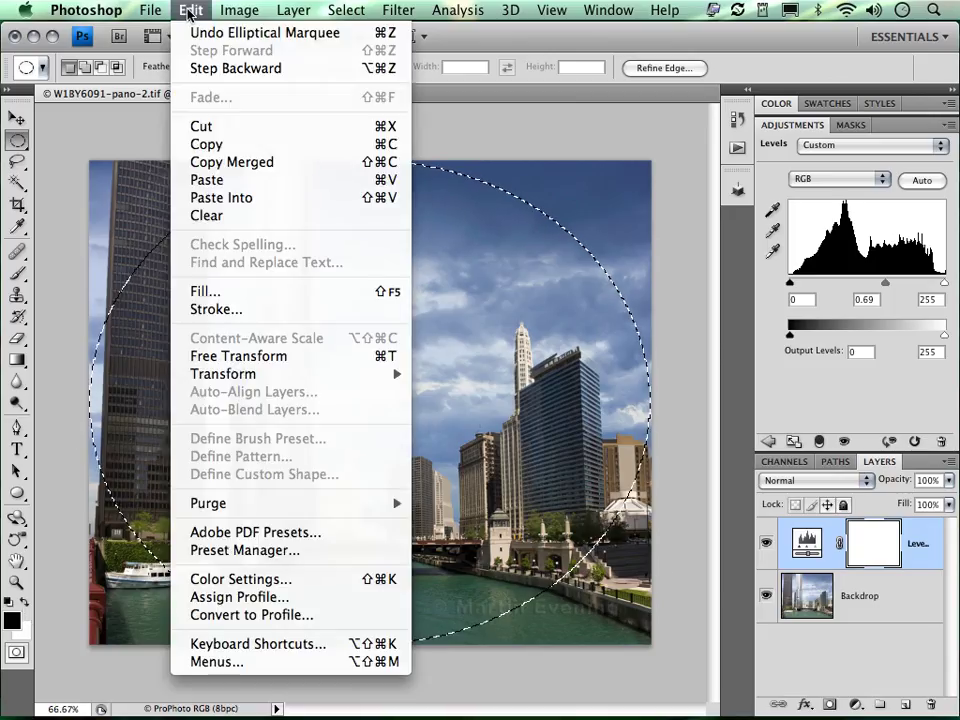
pyautogui.click(200, 291)
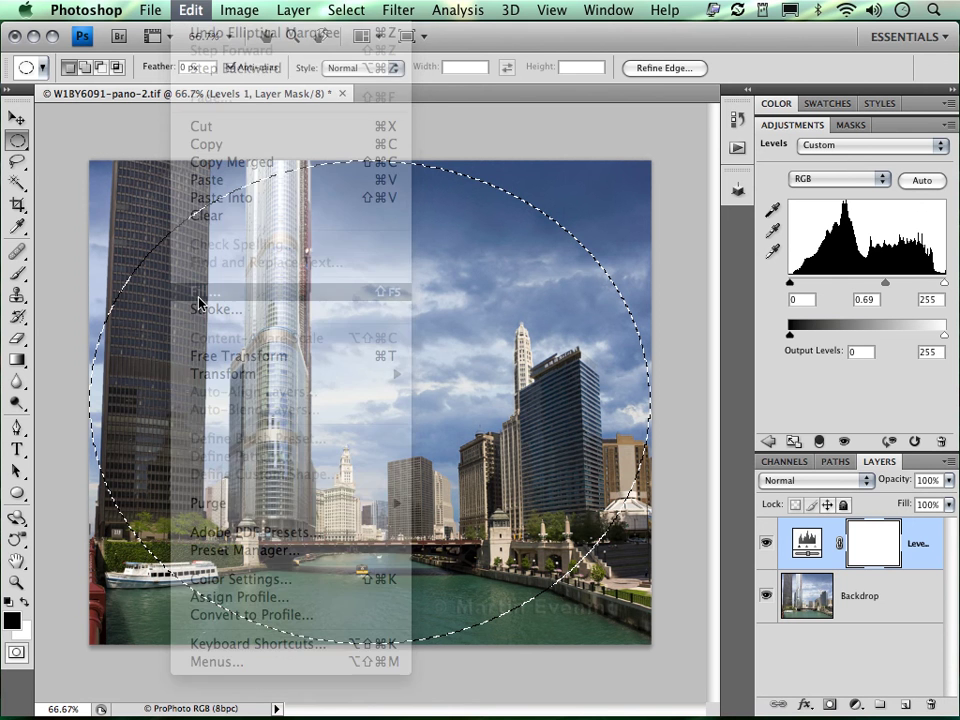
pyautogui.click(463, 303)
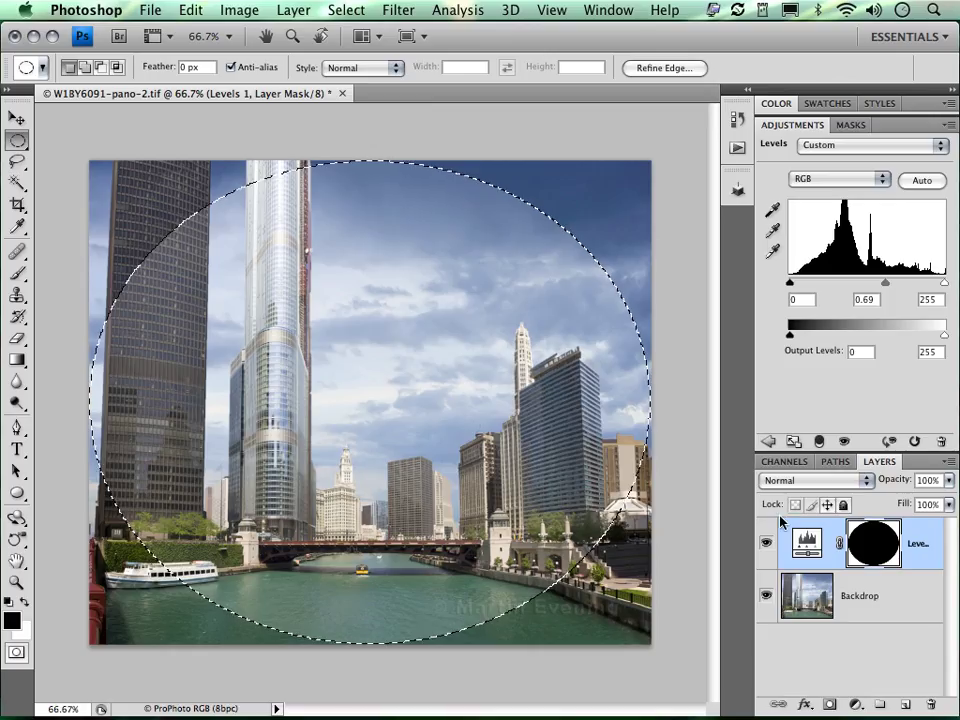
pyautogui.click(346, 10)
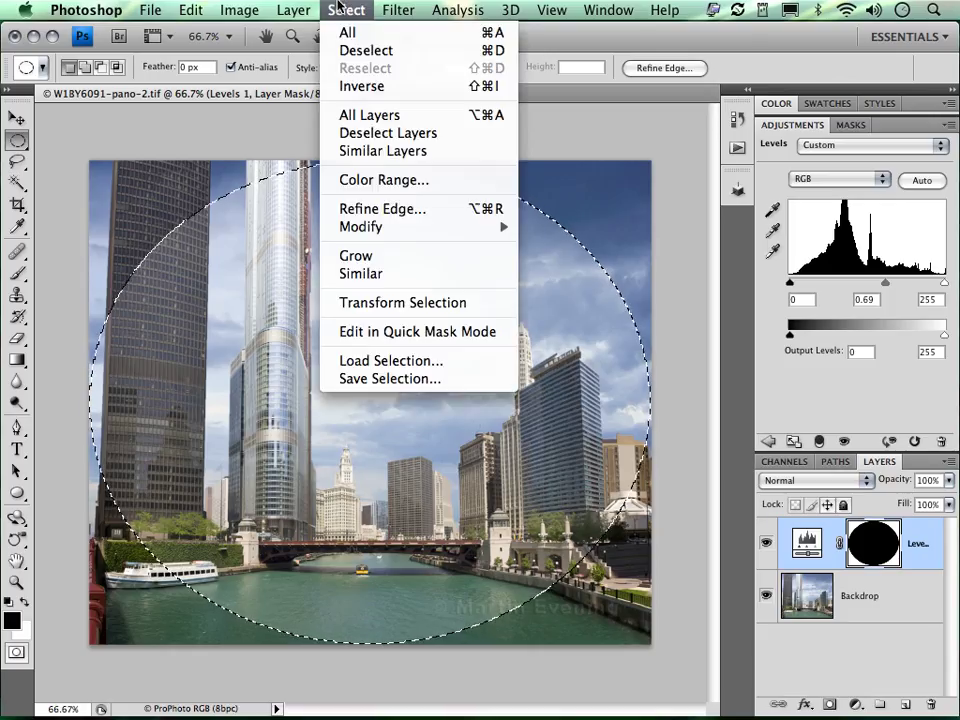
pyautogui.click(350, 50)
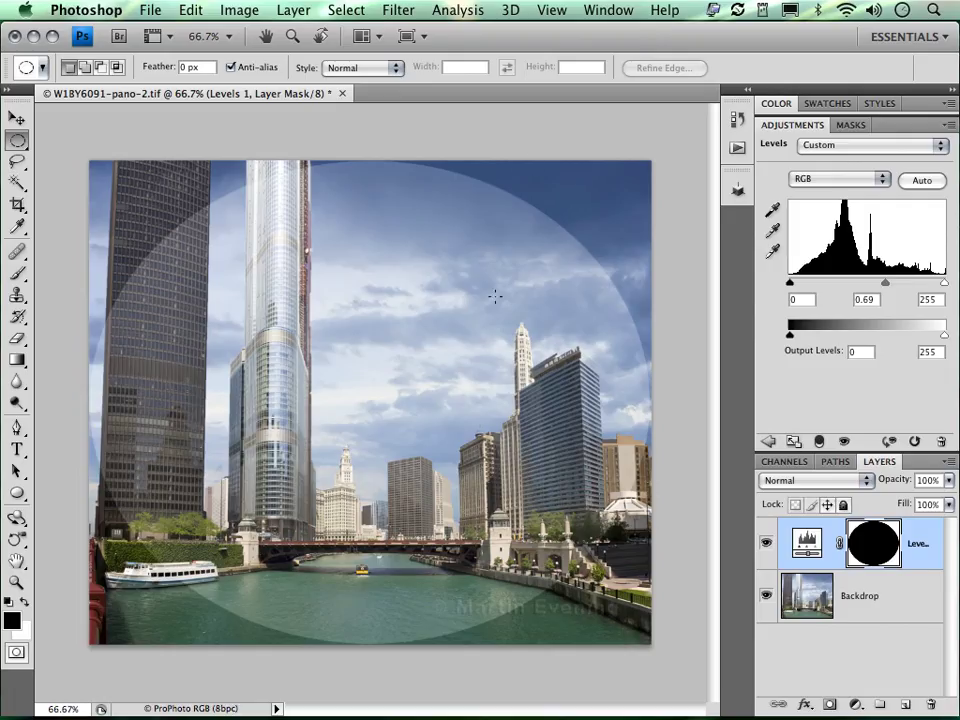
# Step: Feather the Levels layer's pixel mask by 31 px, and try a mask density of 58% before restoring 100%
pyautogui.click(849, 126)
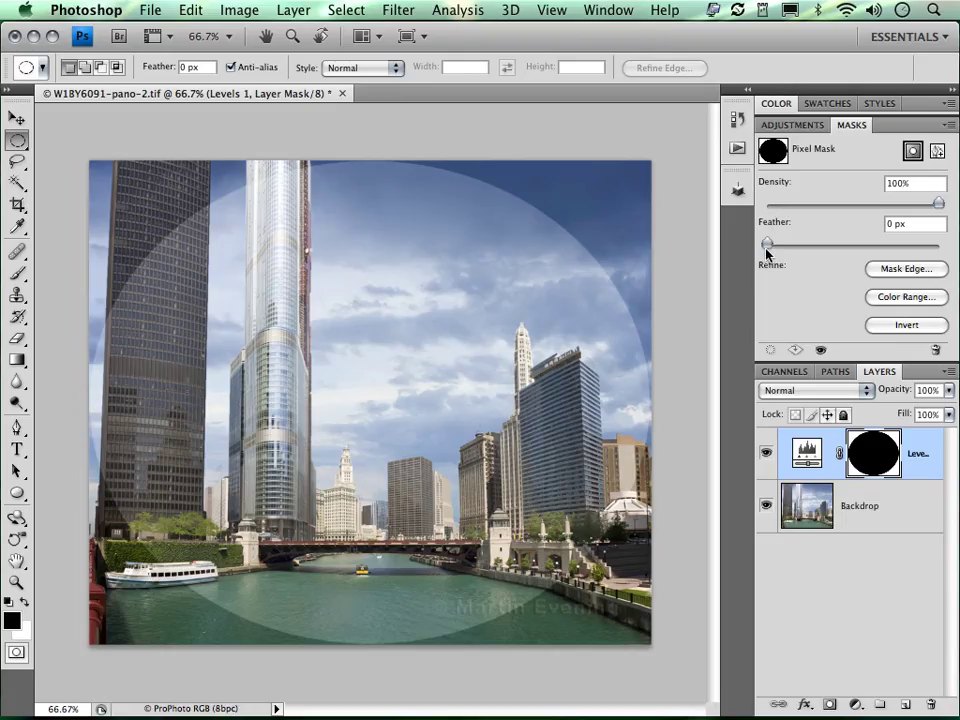
pyautogui.moveTo(767, 246); pyautogui.dragTo(890, 244)
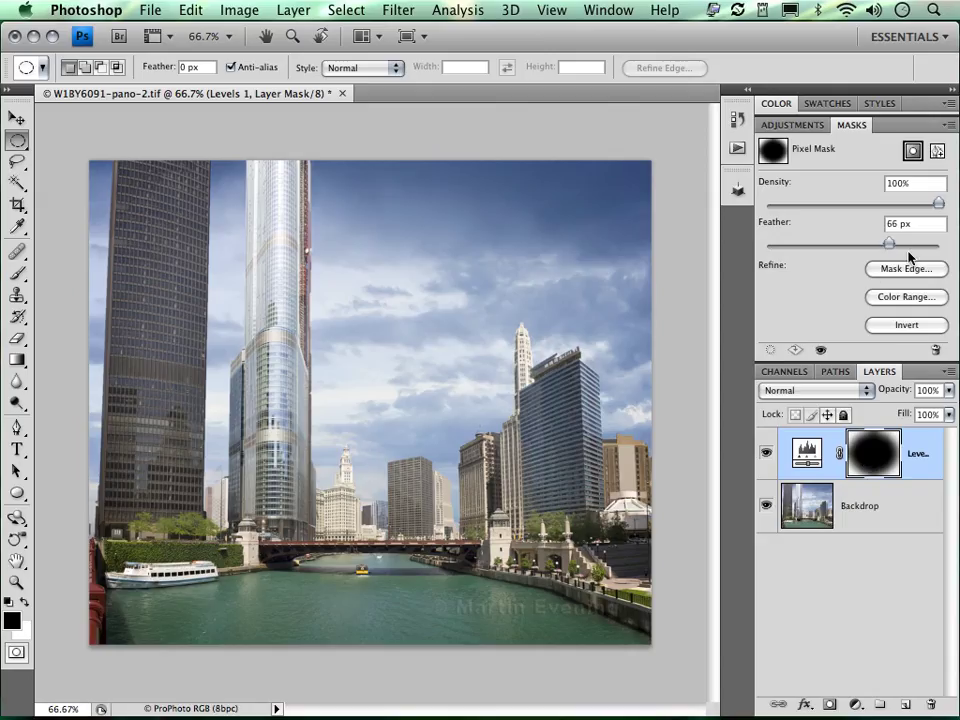
pyautogui.moveTo(890, 245); pyautogui.dragTo(859, 244)
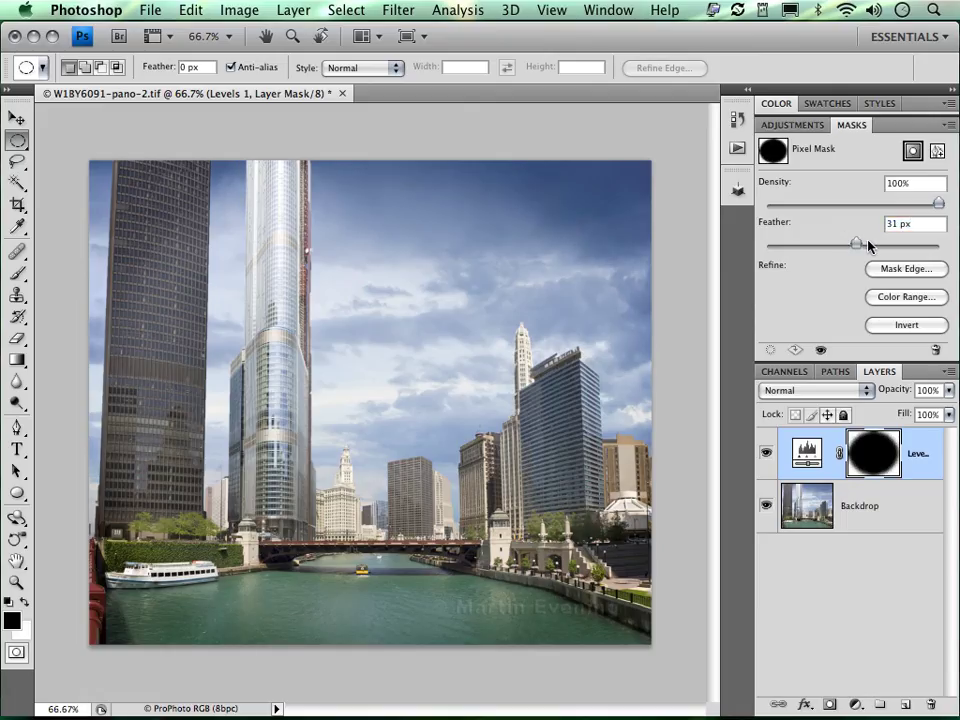
pyautogui.moveTo(938, 203); pyautogui.dragTo(866, 208)
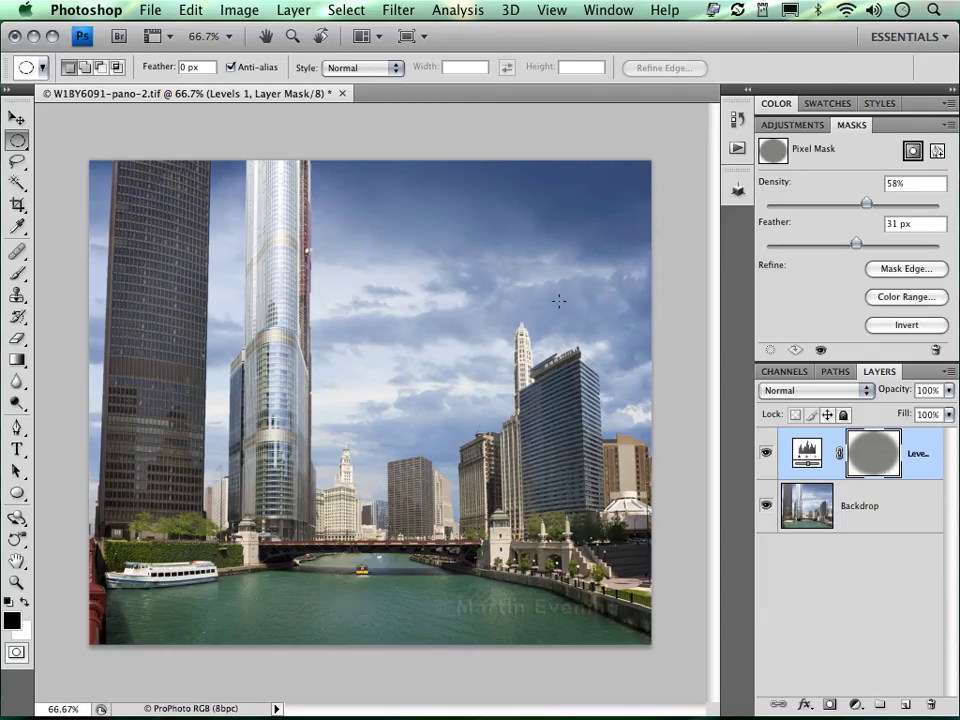
pyautogui.moveTo(867, 204); pyautogui.dragTo(940, 206)
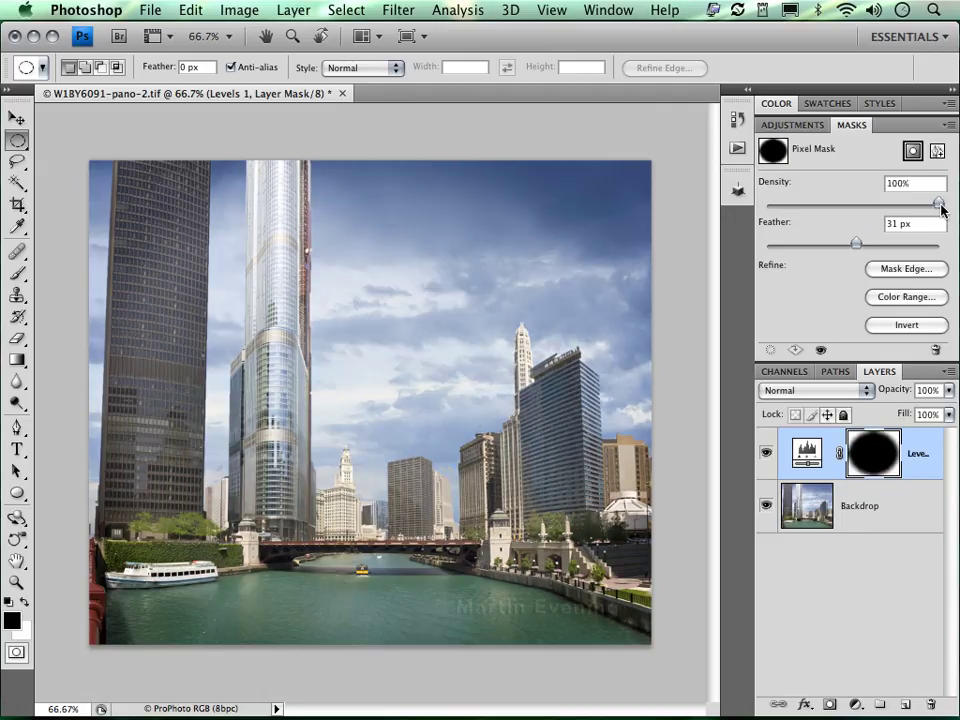
# Step: Compare the image with the Levels layer hidden and shown, targeting its adjustment and its mask in turn
pyautogui.click(766, 453)
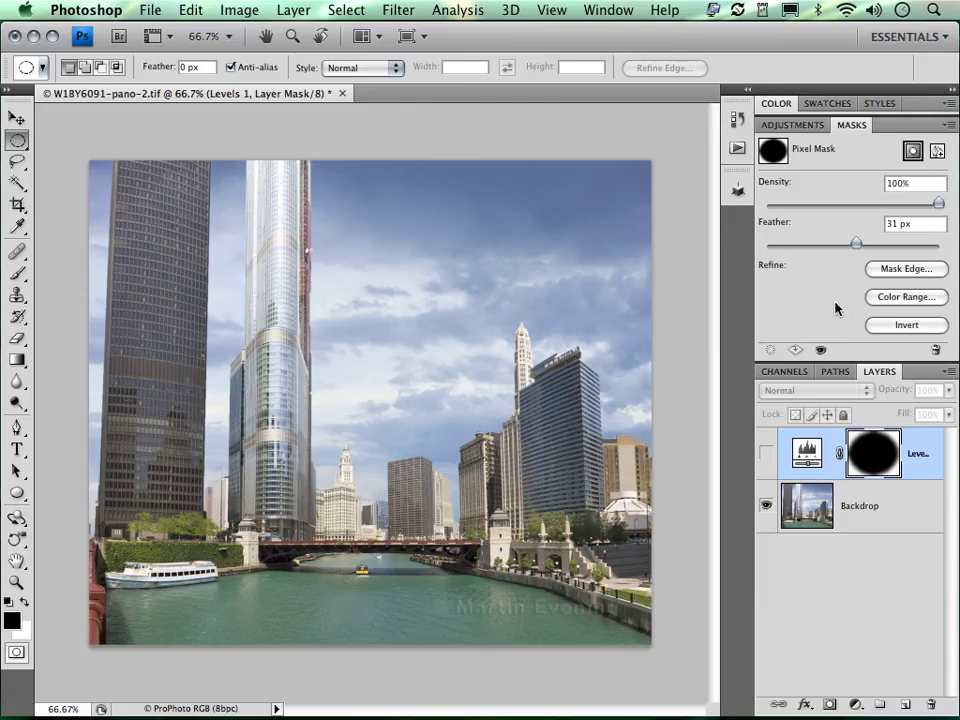
pyautogui.click(806, 130)
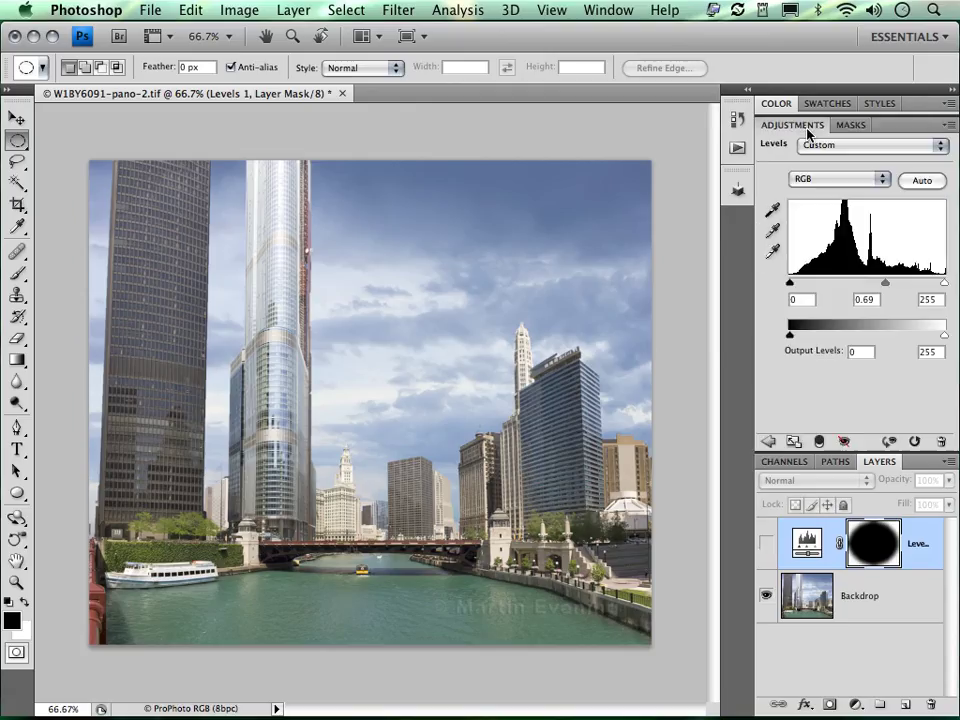
pyautogui.click(805, 543)
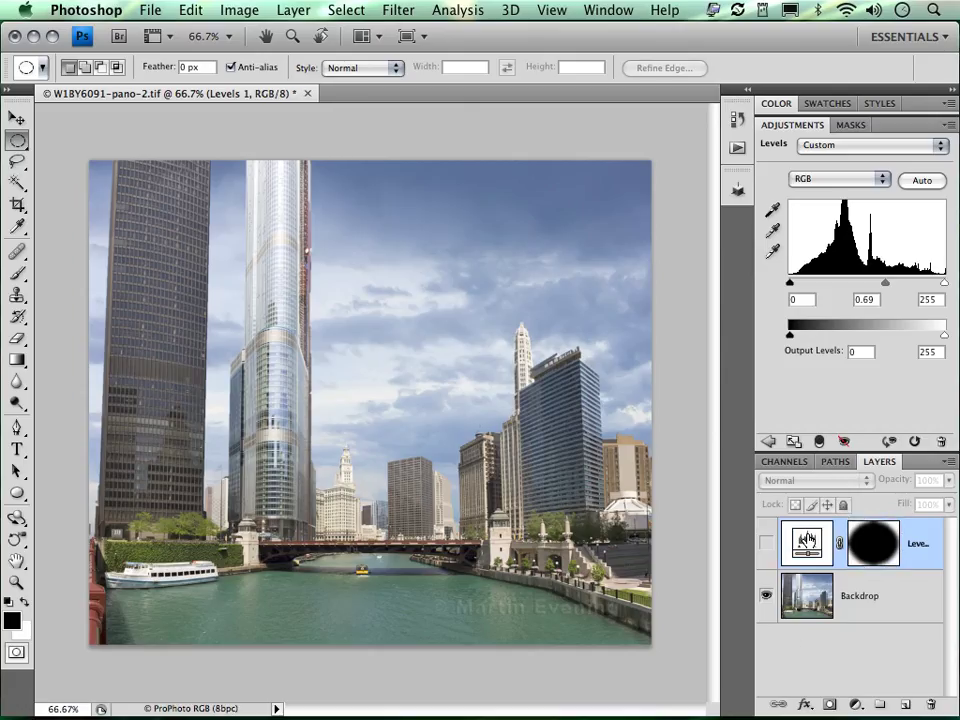
pyautogui.click(859, 538)
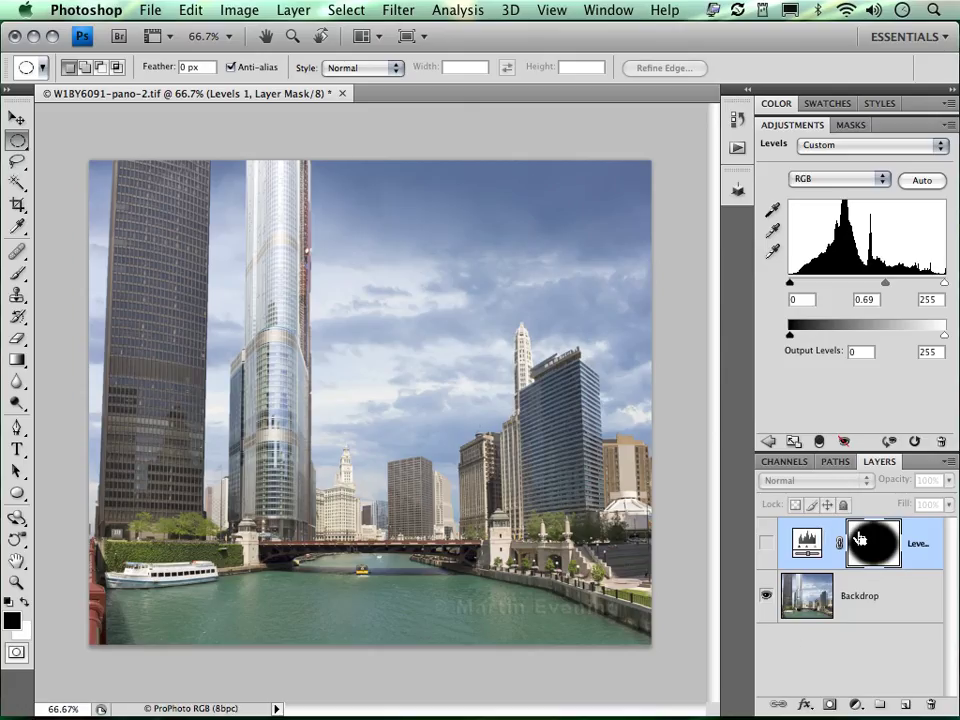
pyautogui.click(766, 542)
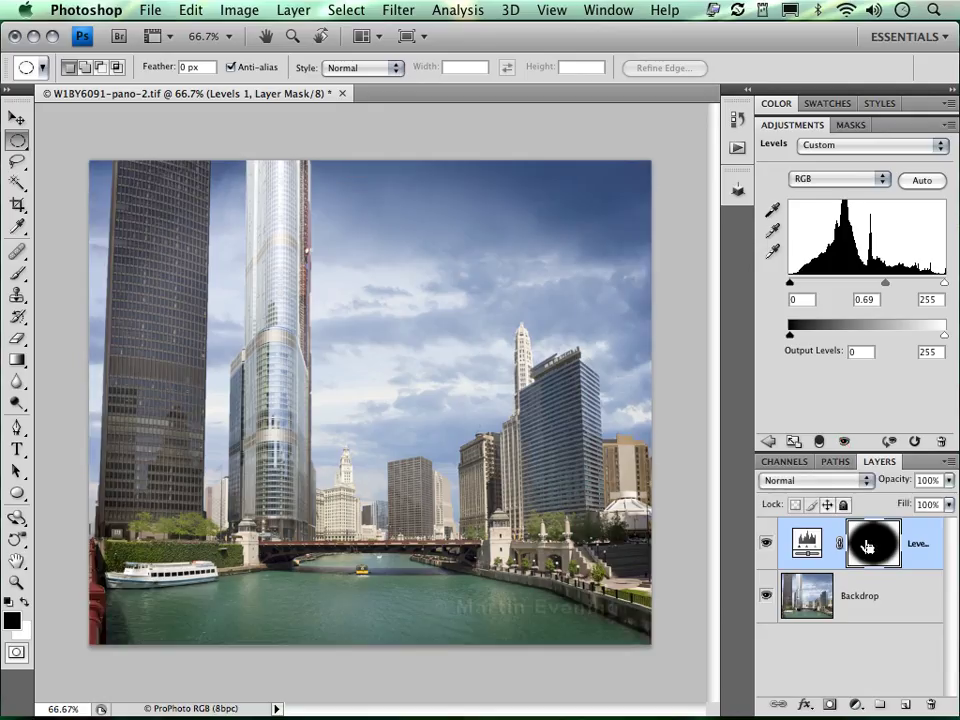
# Step: Fill the Levels layer's mask with white and draw an elliptical path spanning the whole image with the Ellipse tool
pyautogui.press('super+BackSpace')
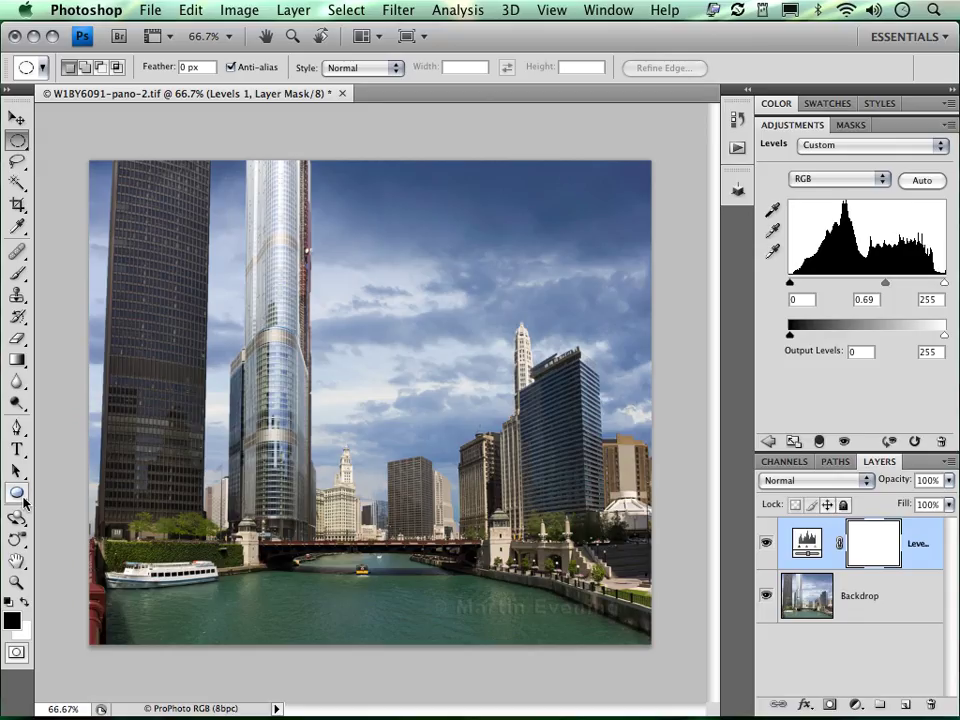
pyautogui.moveTo(16, 492); pyautogui.dragTo(100, 524)
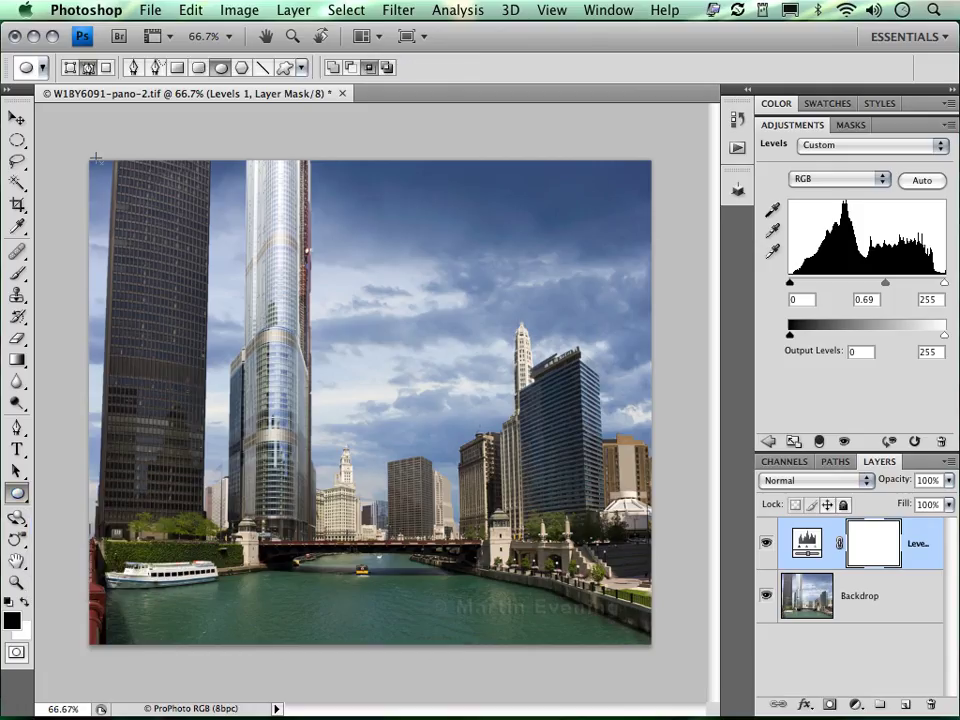
pyautogui.moveTo(94, 160); pyautogui.dragTo(647, 640)
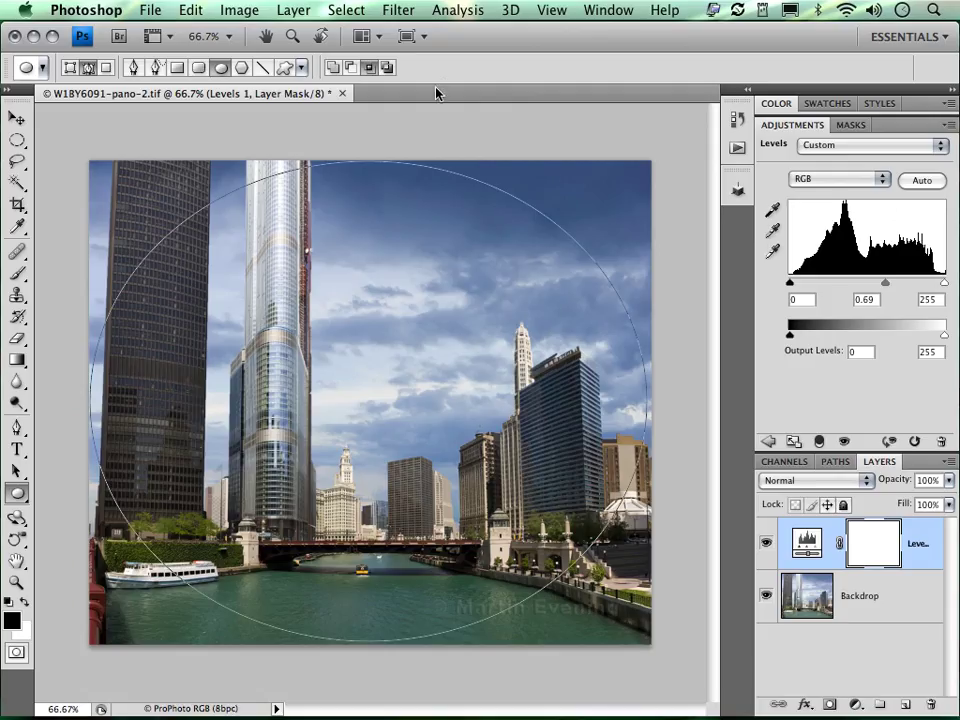
# Step: Choose the subtract path mode and add a vector mask to the Levels layer from the current path
pyautogui.click(351, 67)
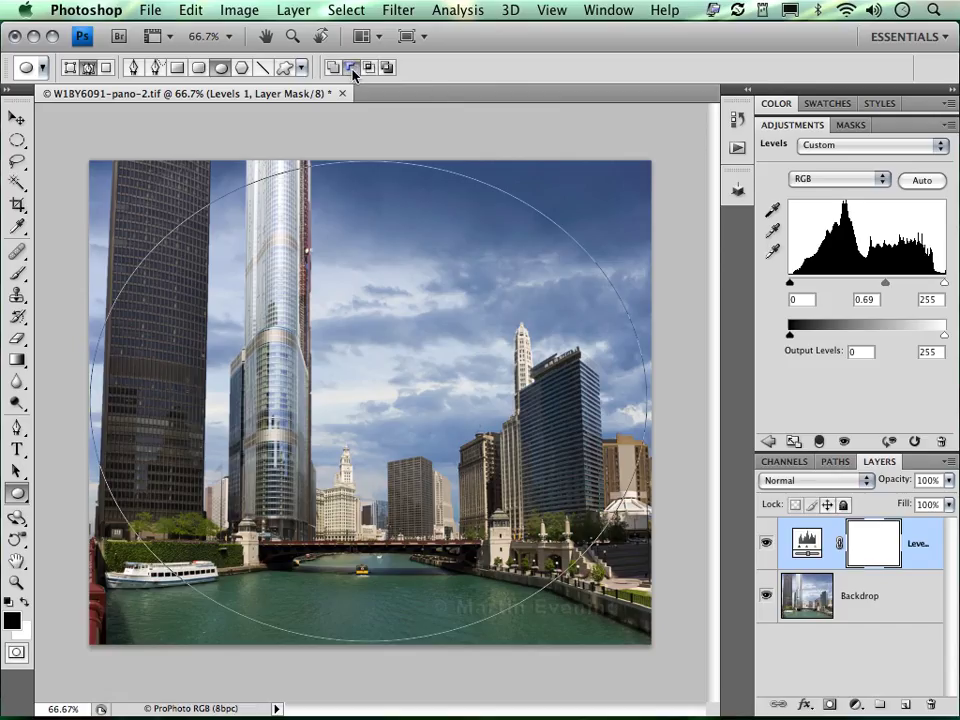
pyautogui.click(292, 11)
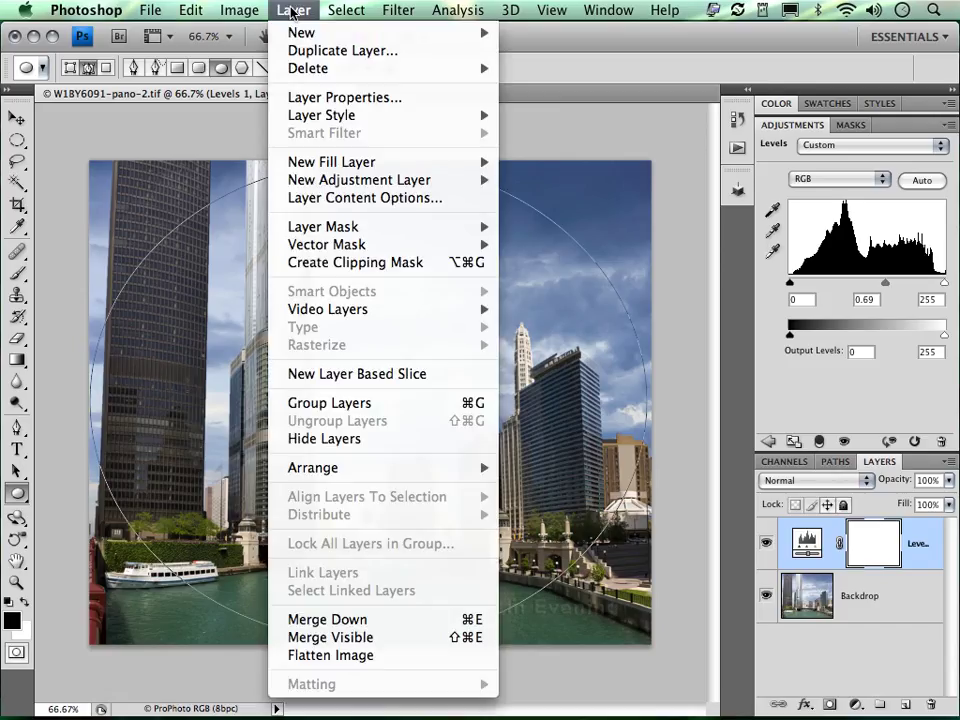
pyautogui.moveTo(341, 246)
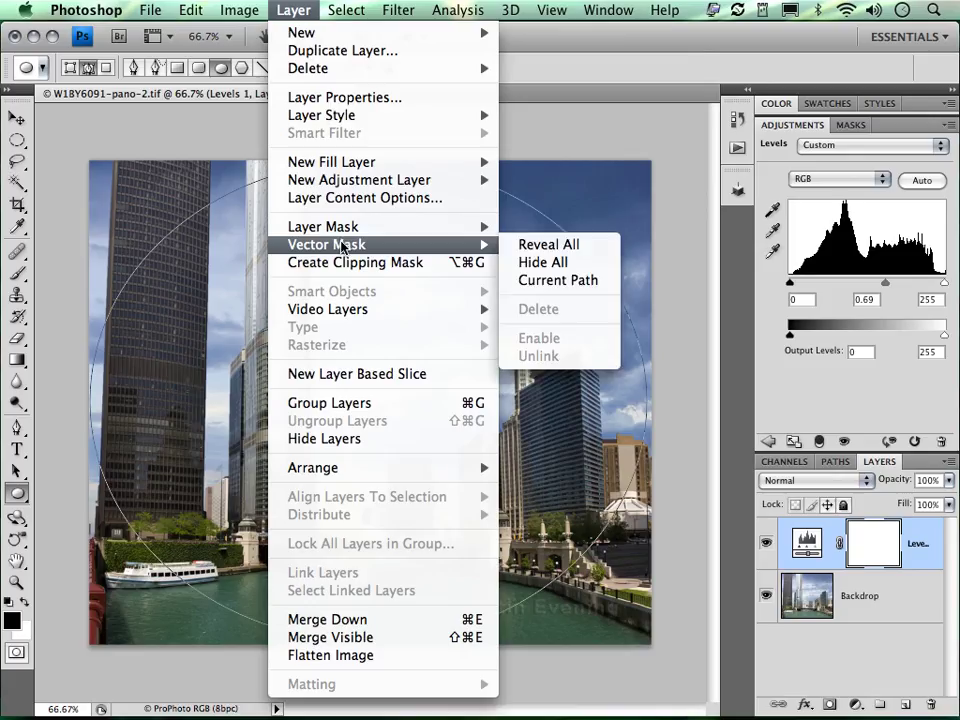
pyautogui.click(566, 287)
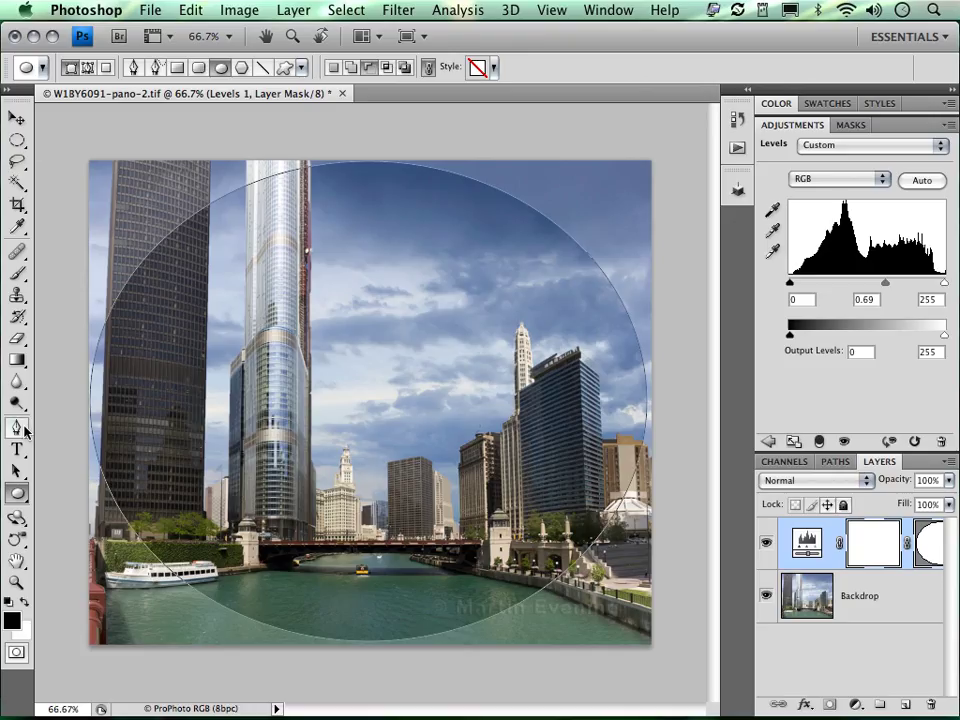
# Step: Select the vector mask's elliptical path and set it to subtract from the shape area
pyautogui.press('a')
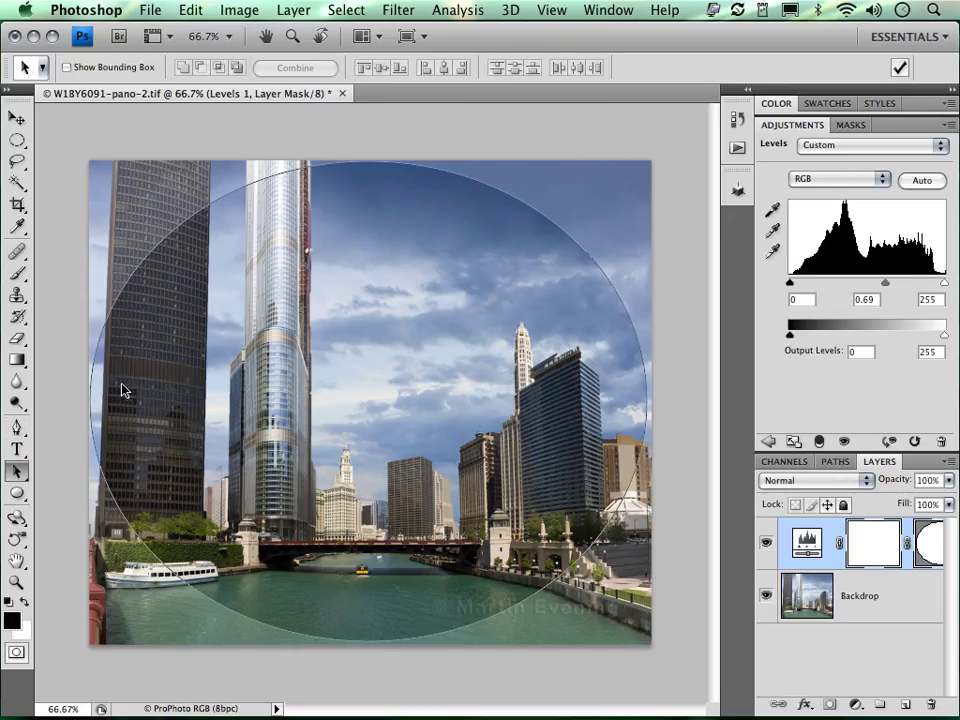
pyautogui.click(358, 240)
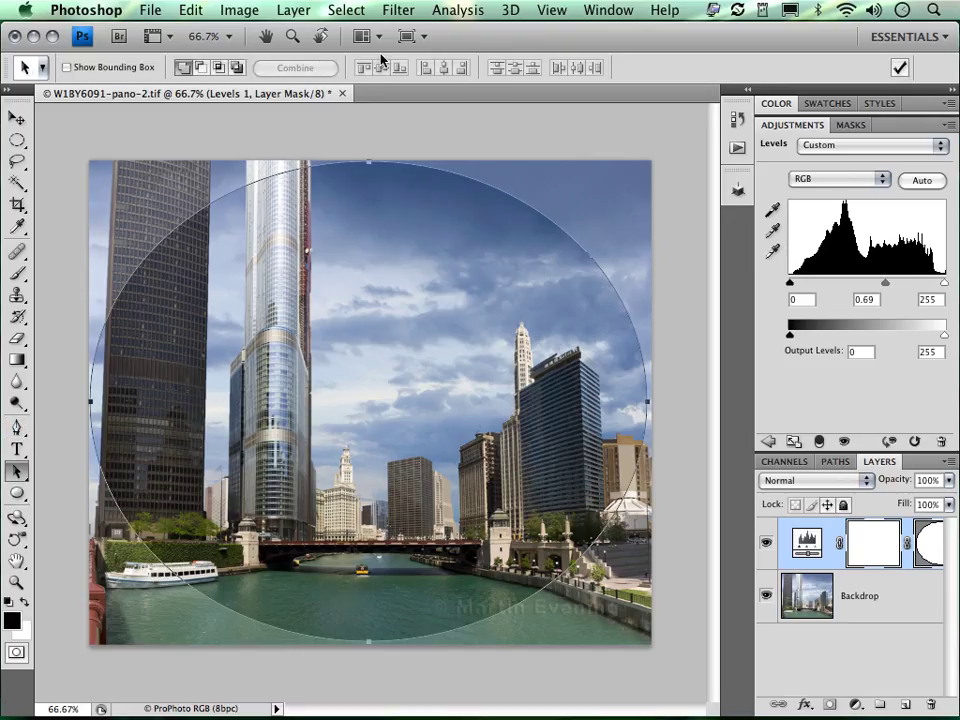
pyautogui.click(201, 68)
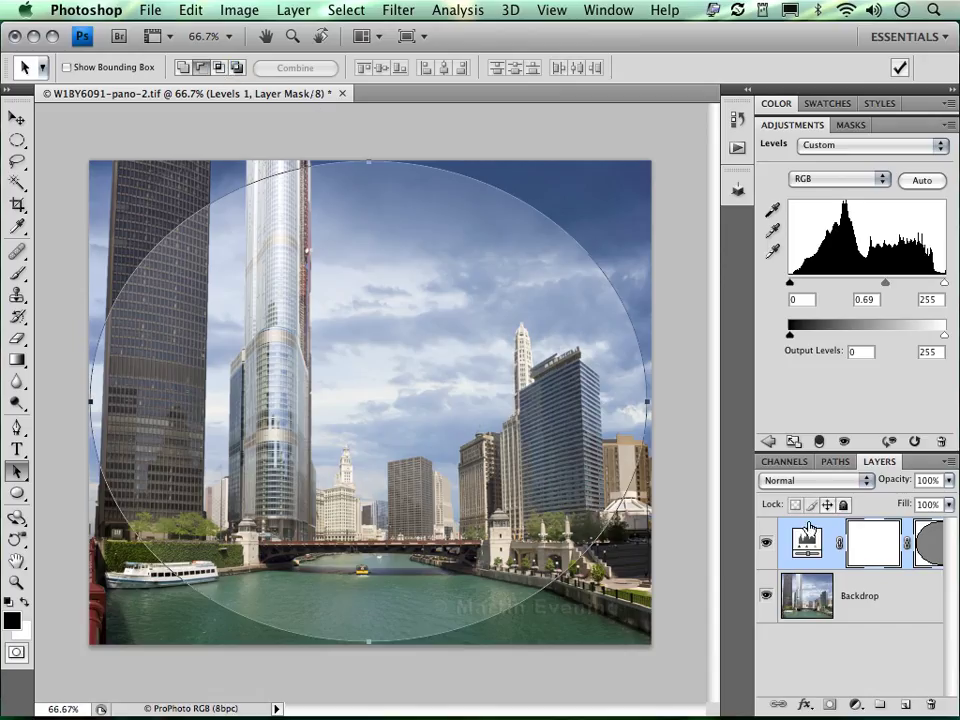
# Step: Widen the panel dock to show the full vector mask thumbnail, and feather the vector mask by 48 px
pyautogui.moveTo(752, 519); pyautogui.dragTo(719, 519)
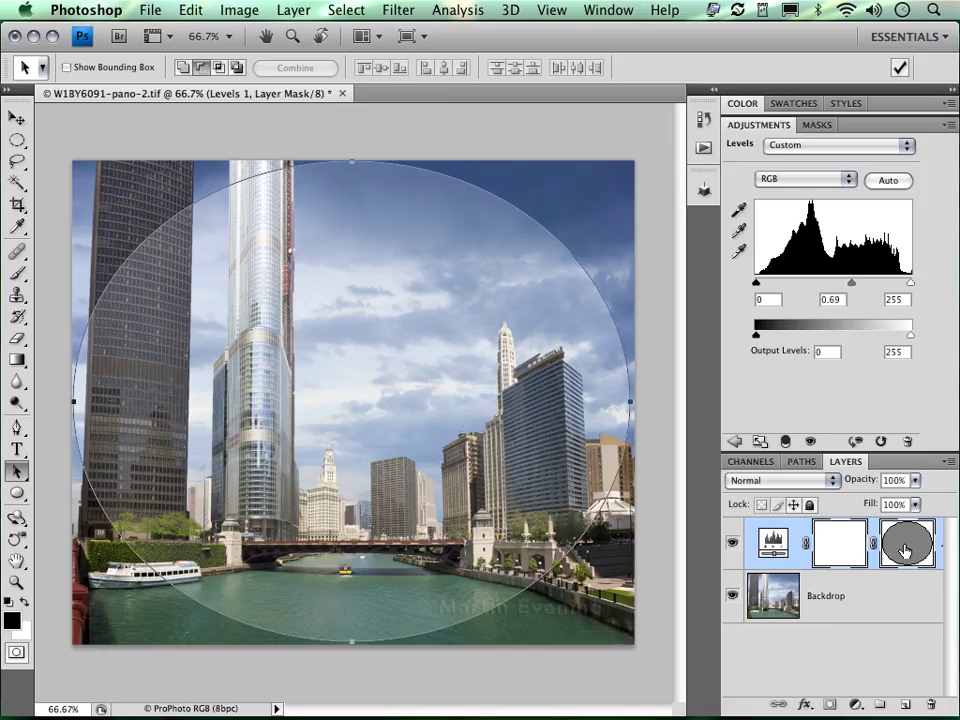
pyautogui.click(818, 125)
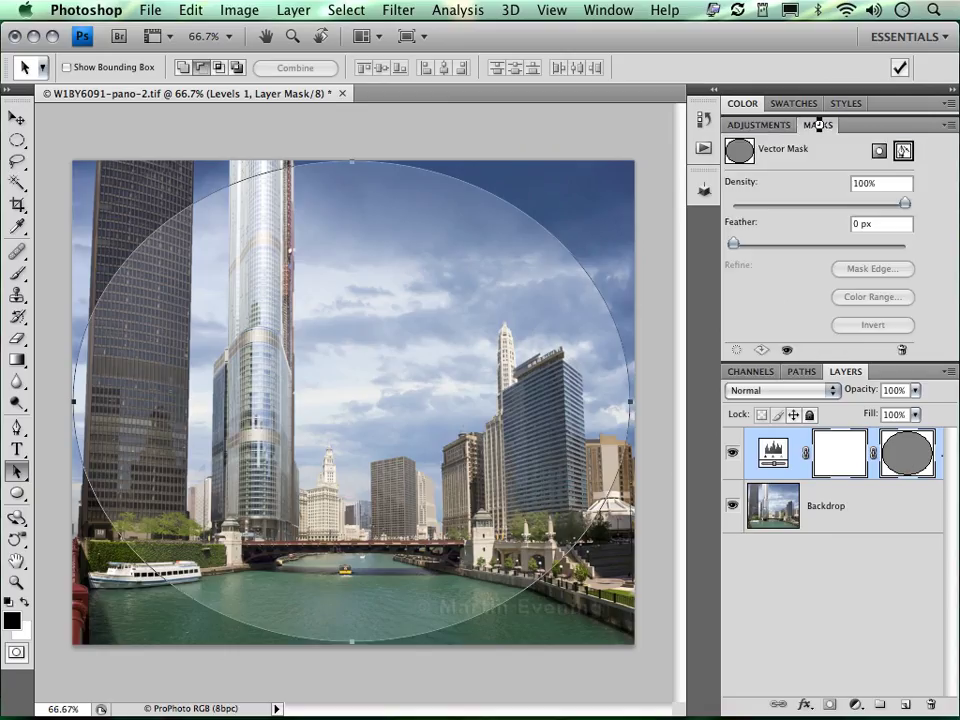
pyautogui.moveTo(739, 246); pyautogui.dragTo(838, 249)
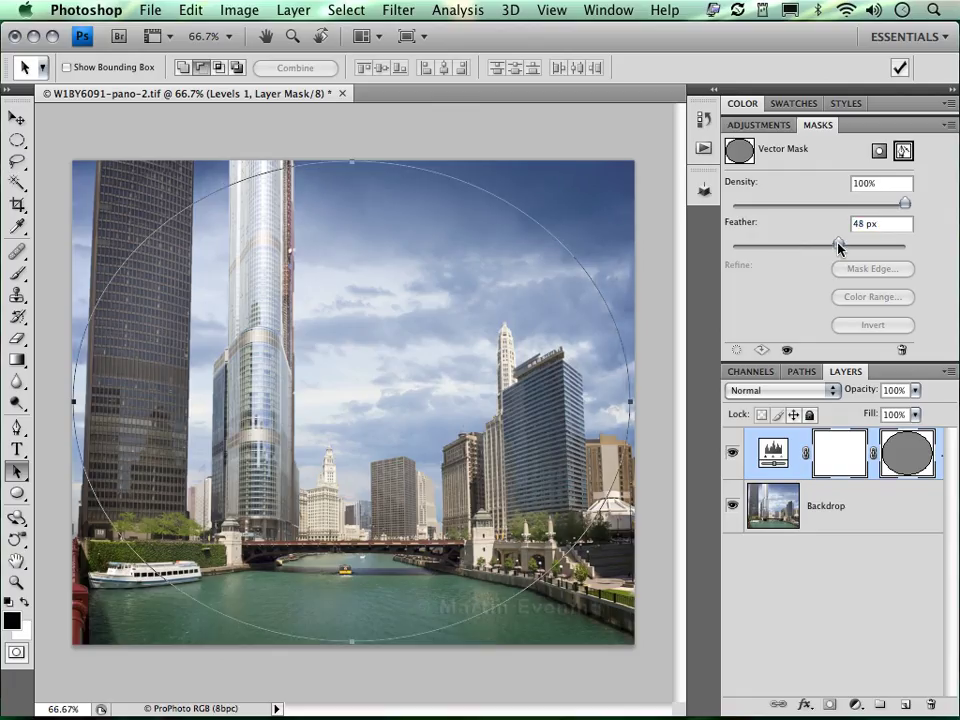
# Step: Increase the Levels layer's vector mask feather to 55 px
pyautogui.moveTo(838, 245); pyautogui.dragTo(842, 245)
pyautogui.press('Return')
# Step: Free-transform the vector mask's elliptical path to 83.1% height, rotated -30.7° and positioned at about X 455 px, Y 375 px
pyautogui.click(191, 11)
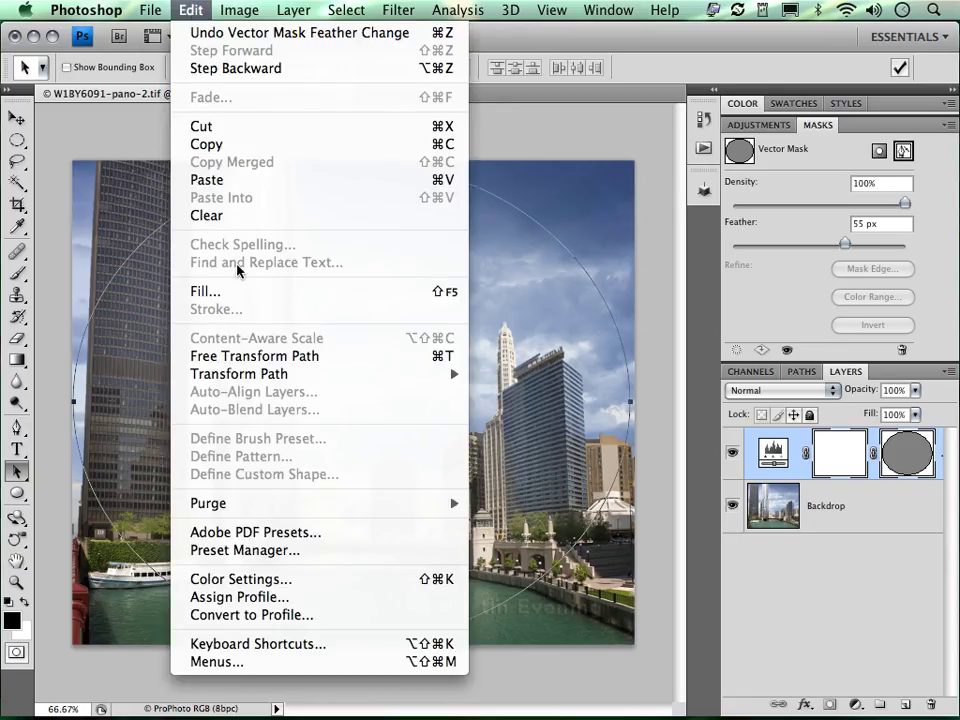
pyautogui.click(270, 356)
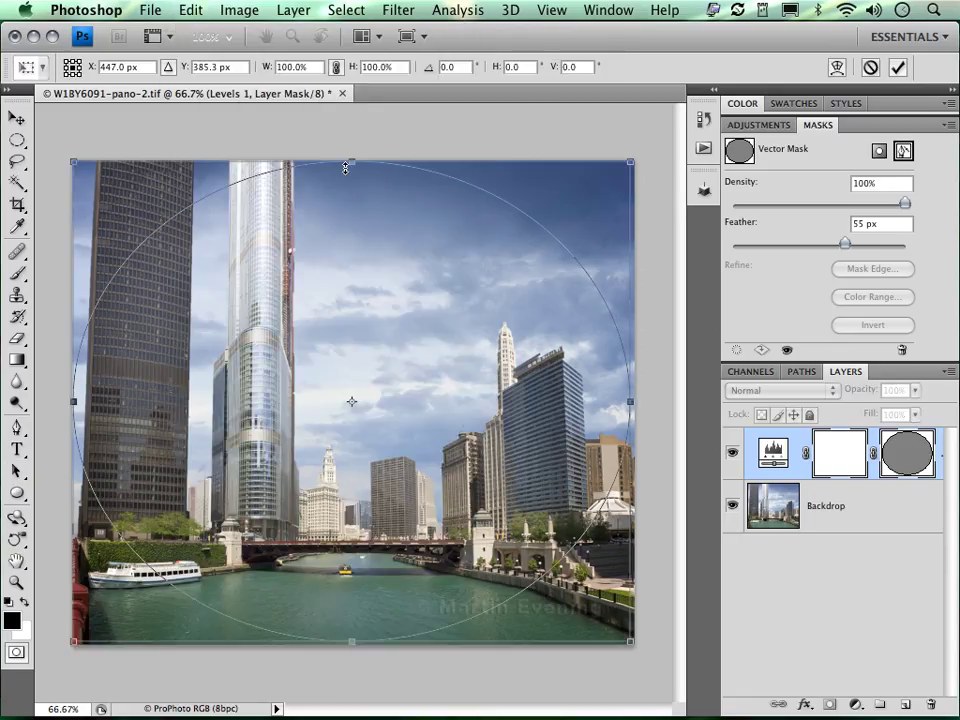
pyautogui.moveTo(352, 161); pyautogui.dragTo(352, 229)
pyautogui.moveTo(676, 178); pyautogui.dragTo(615, 133)
pyautogui.moveTo(630, 179); pyautogui.dragTo(597, 147)
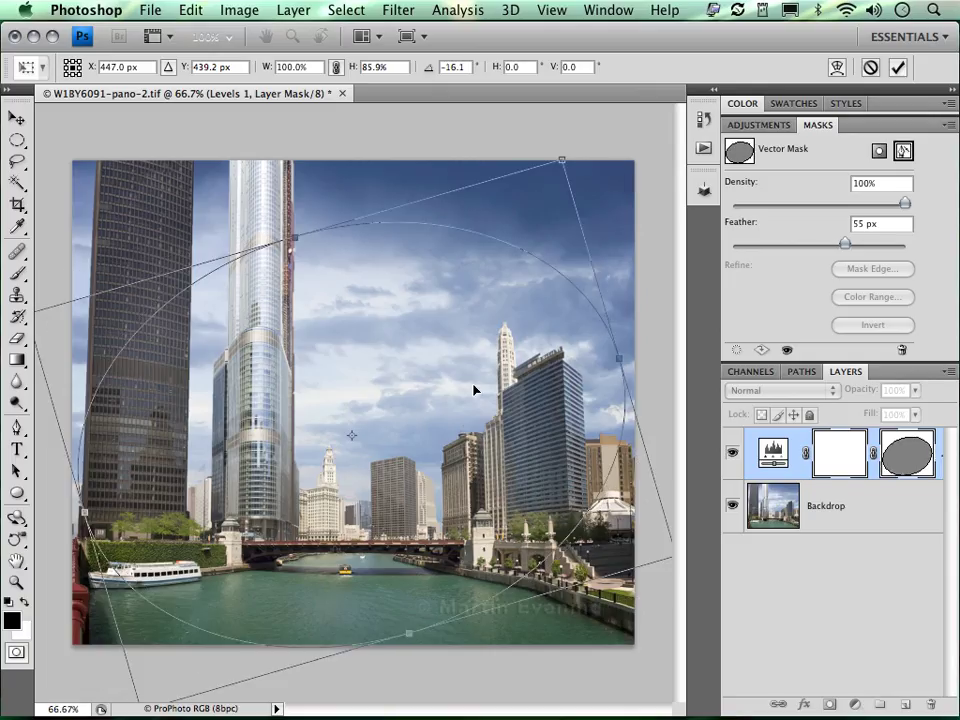
pyautogui.moveTo(476, 388); pyautogui.dragTo(480, 371)
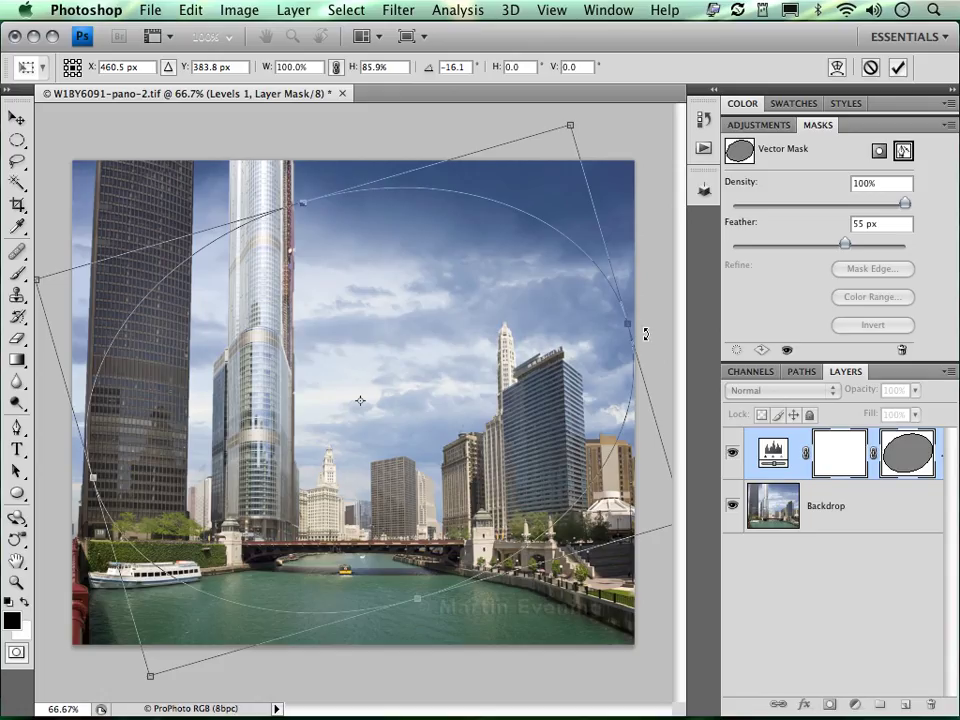
pyautogui.moveTo(647, 331); pyautogui.dragTo(632, 259)
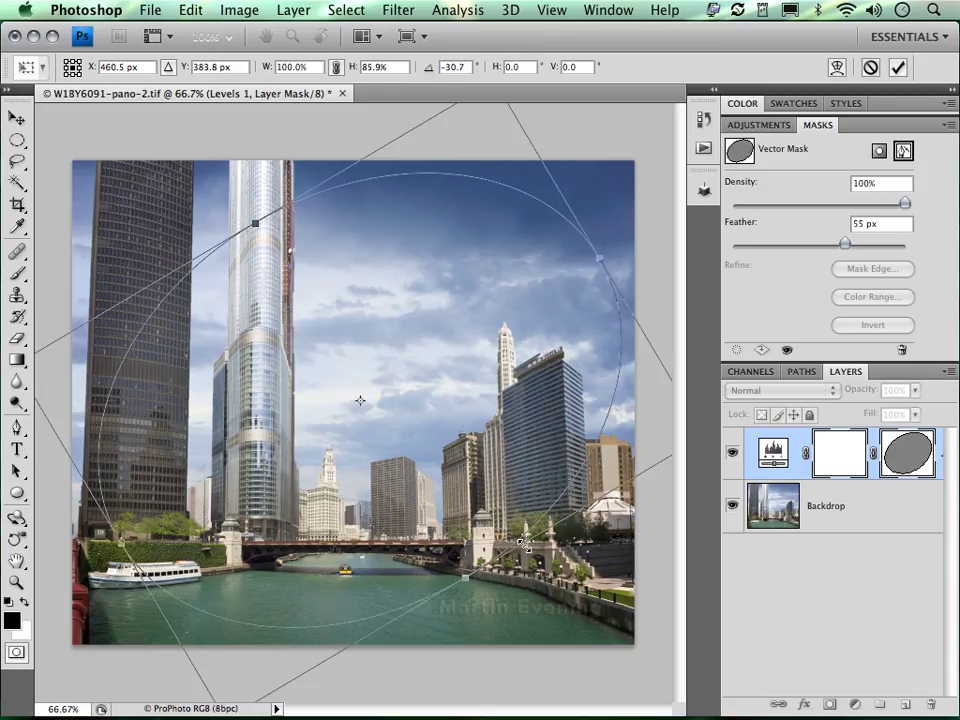
pyautogui.moveTo(466, 577); pyautogui.dragTo(459, 567)
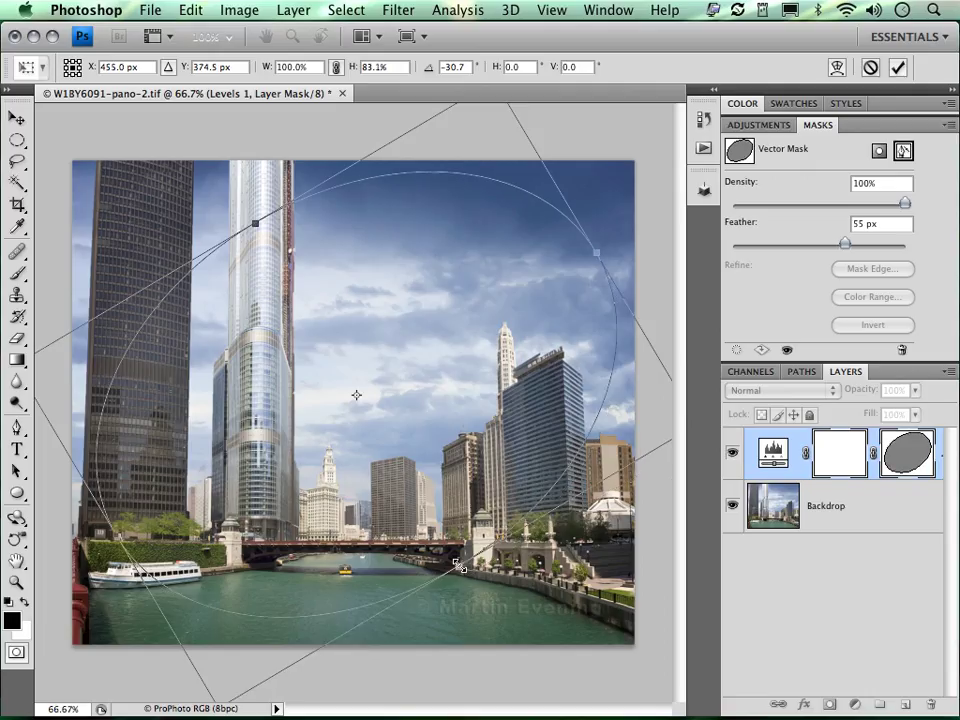
pyautogui.press('Return')
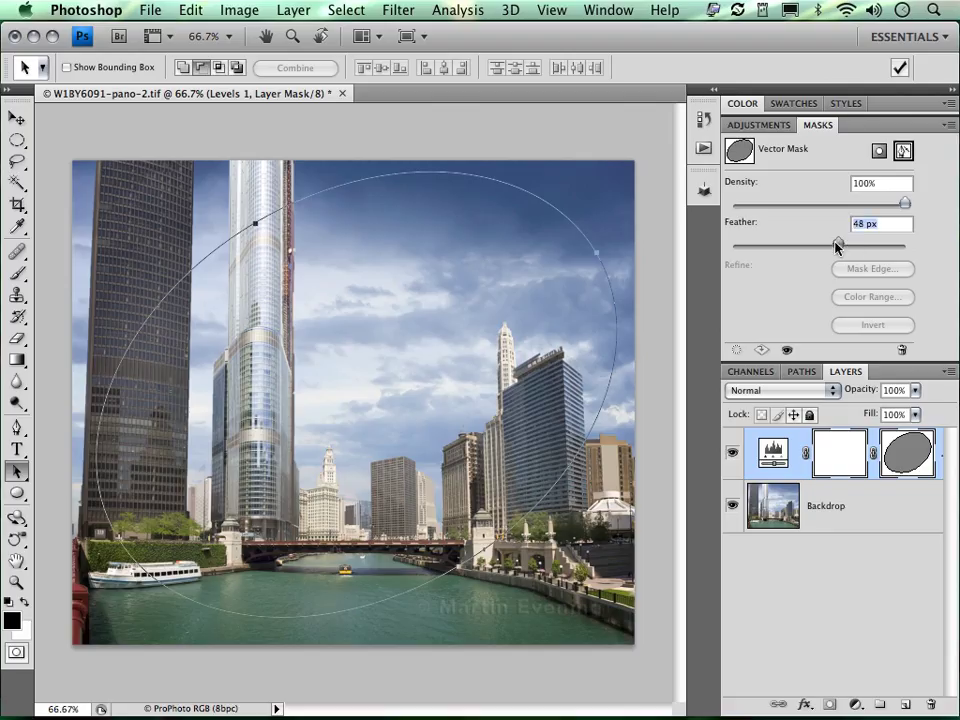
# Step: Reduce the vector mask's feather to 9 px for a harder edge around the tilted ellipse
pyautogui.moveTo(838, 247); pyautogui.dragTo(799, 247)
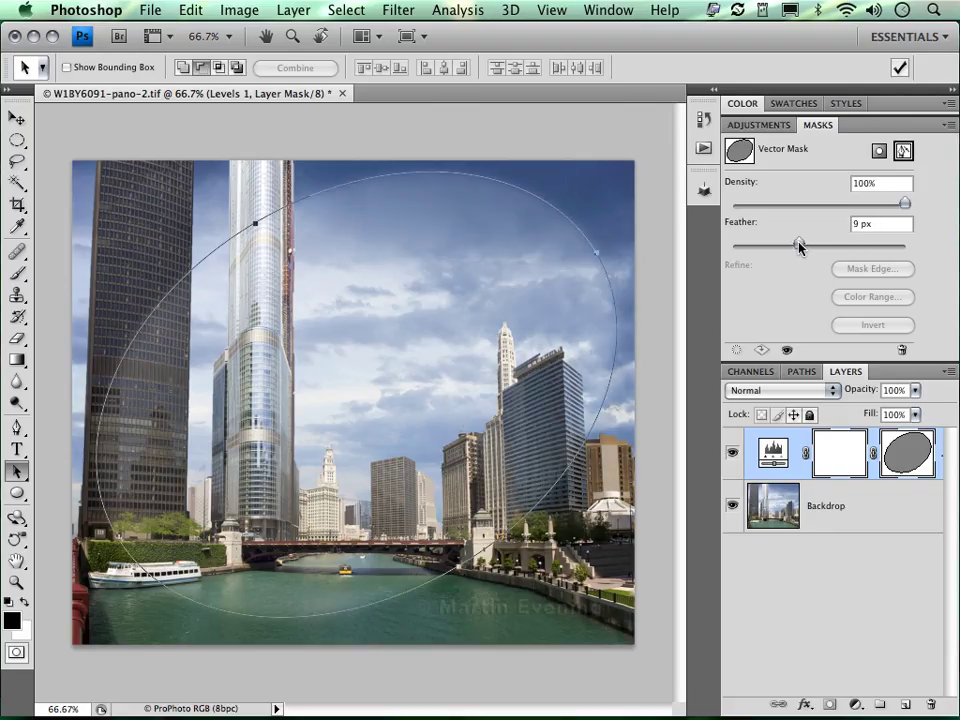